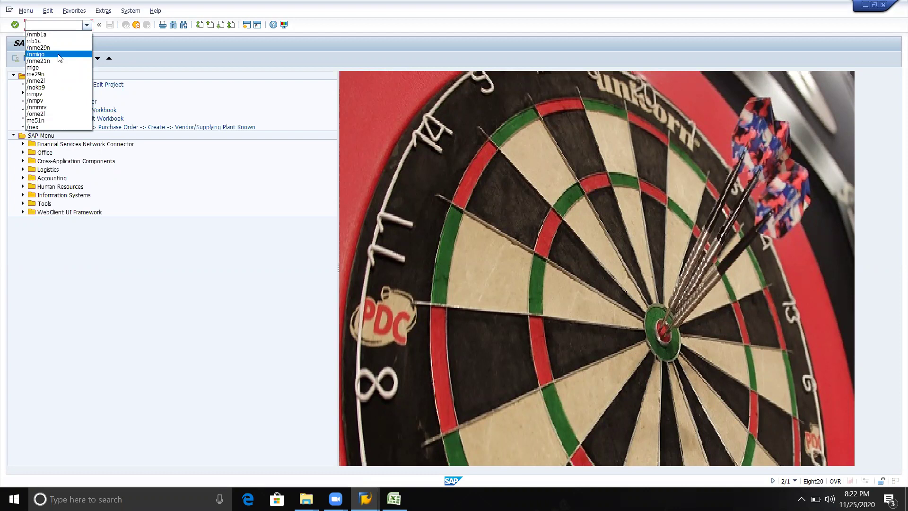
Step: Open transaction /nmigo and set the transaction to Goods Issue with reference Other
{"action": "left_click", "coordinate": [58, 55]}
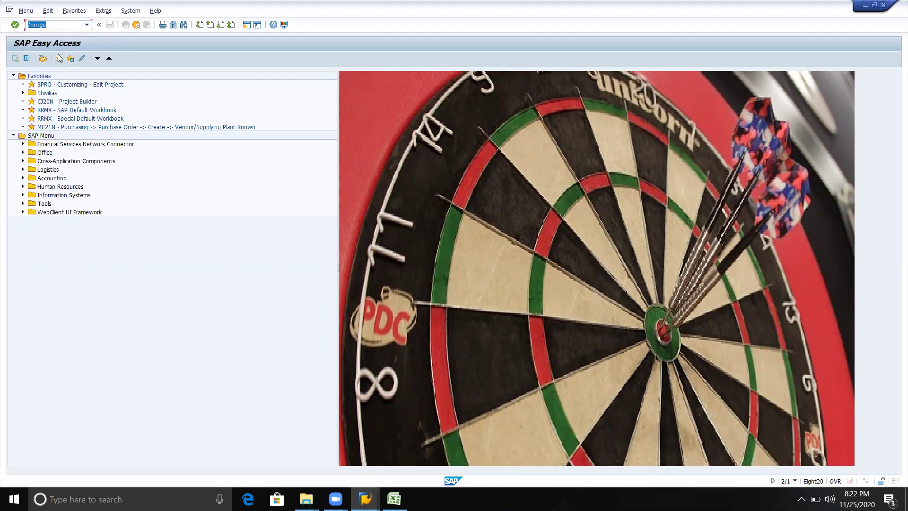
{"action": "key", "text": "Return"}
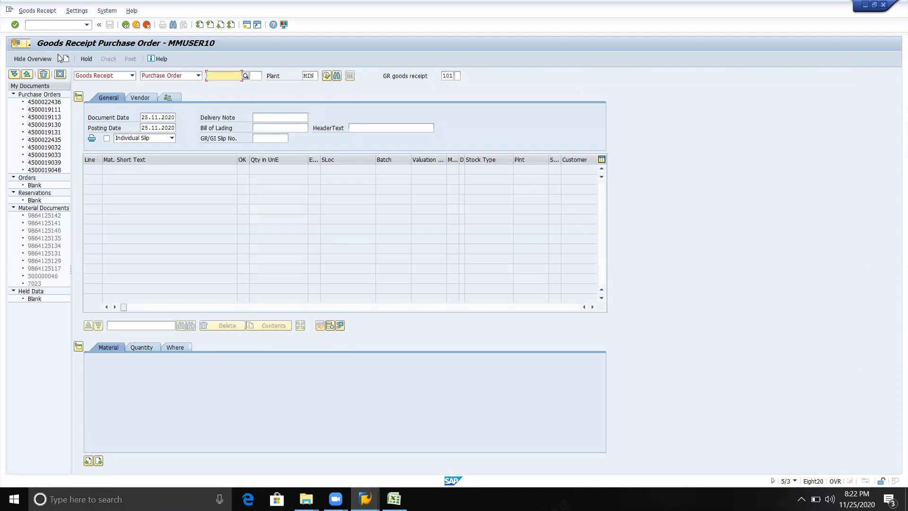
{"action": "left_click", "coordinate": [131, 76]}
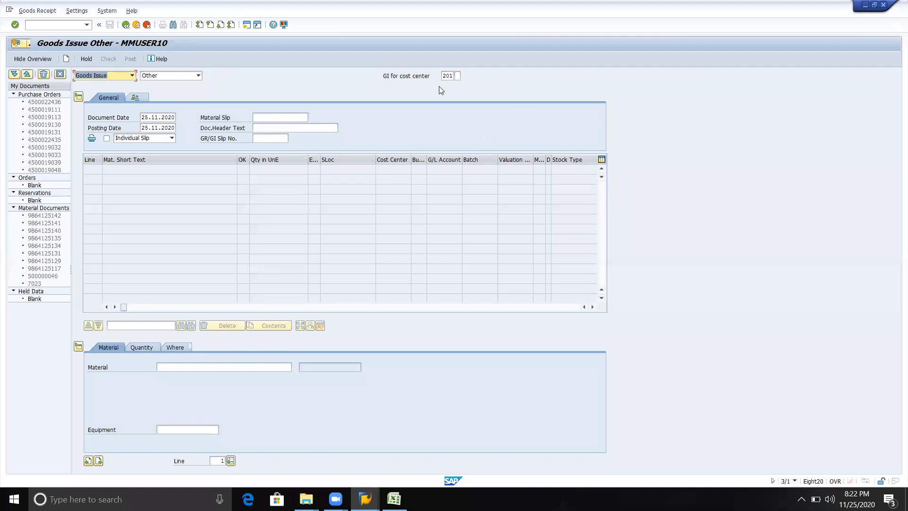
Step: Set the movement type to 501, Receipt w/o purchase order into unrestricted-use stock
{"action": "left_click", "coordinate": [448, 77]}
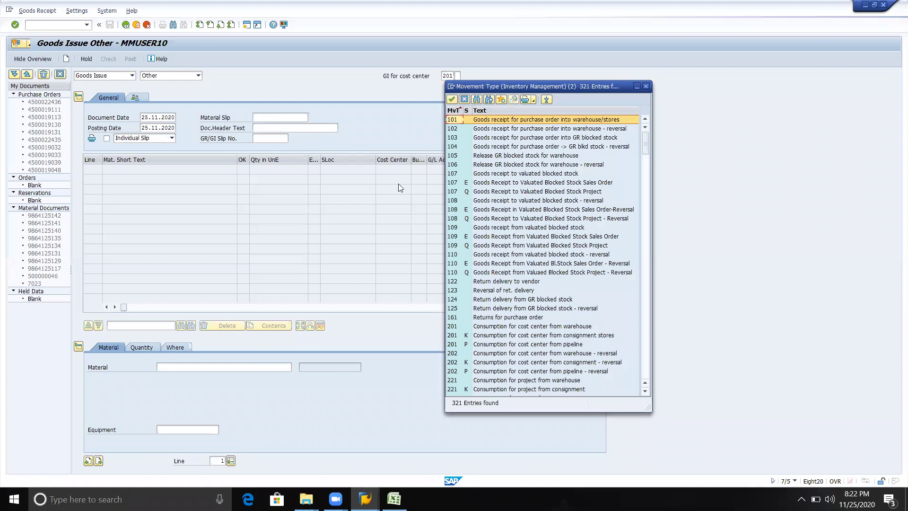
{"action": "scroll", "coordinate": [503, 155], "scroll_direction": "down", "scroll_amount": 10}
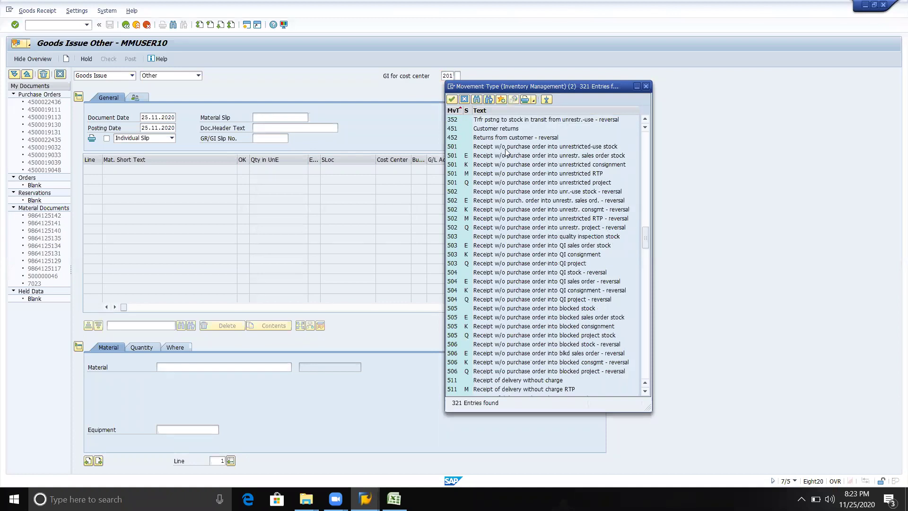
{"action": "left_click", "coordinate": [510, 149]}
{"action": "double_click", "coordinate": [509, 148]}
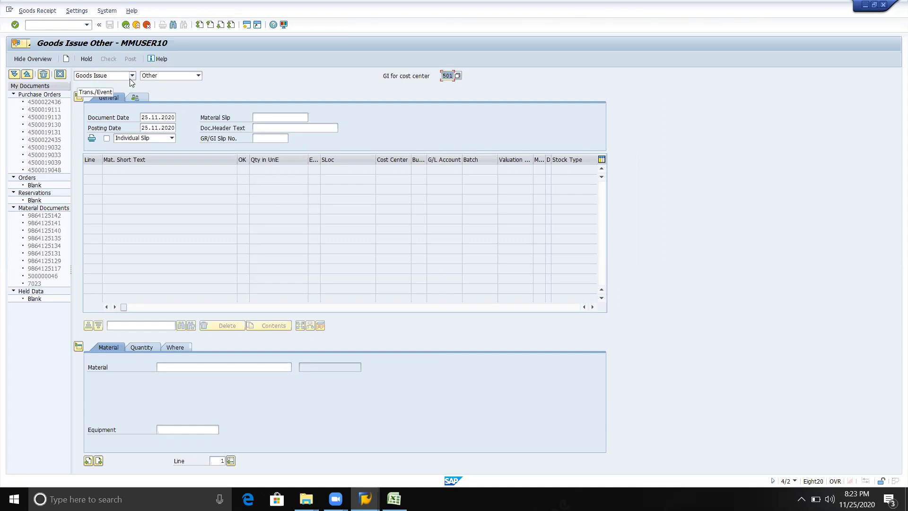
Step: Try to switch the transaction from Goods Issue to Goods Receipt and dismiss the default values tip
{"action": "left_click", "coordinate": [131, 76]}
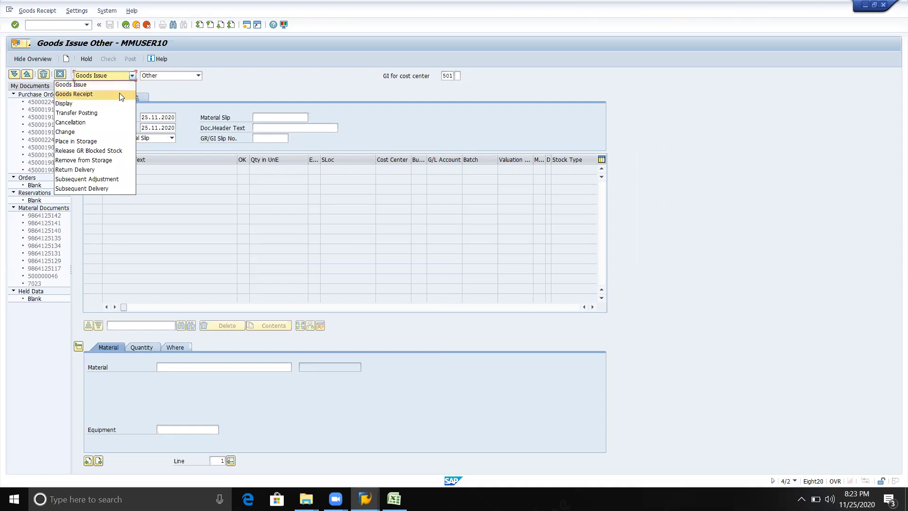
{"action": "left_click", "coordinate": [119, 92]}
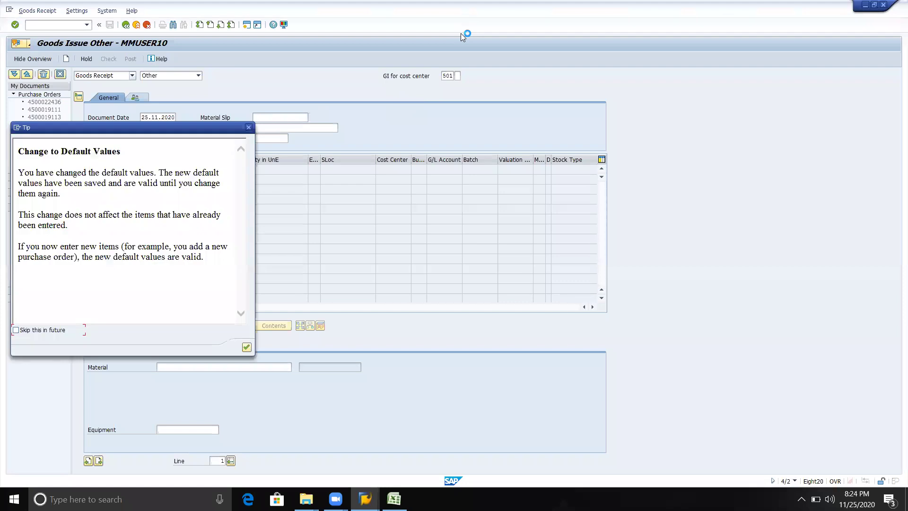
{"action": "left_click", "coordinate": [248, 351]}
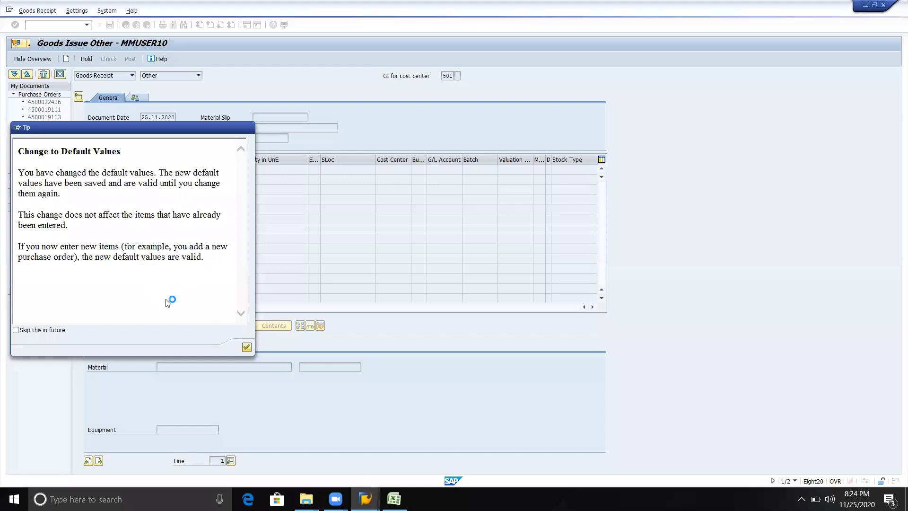
{"action": "key", "text": "Return"}
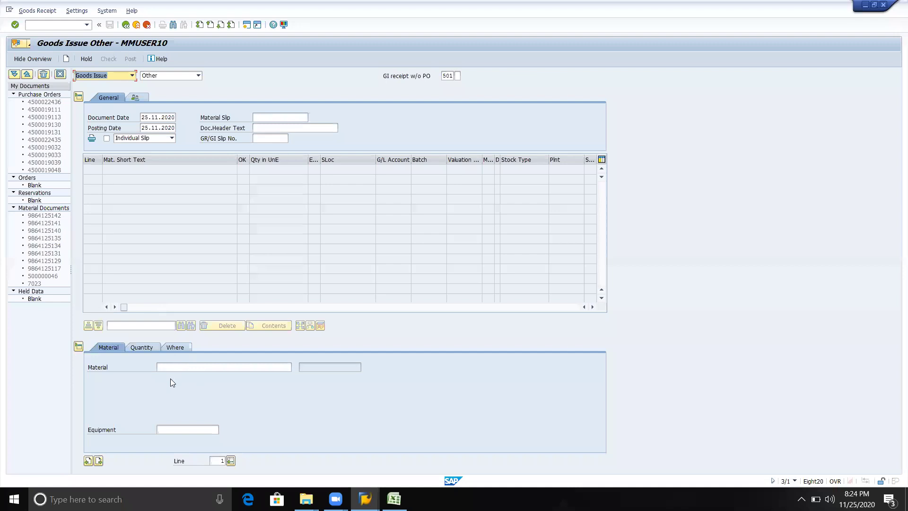
Step: Paste the copied material number for the item and set its quantity in unit of entry to 50
{"action": "left_click", "coordinate": [172, 367]}
{"action": "key", "text": "ctrl+v"}
{"action": "left_click", "coordinate": [136, 347]}
{"action": "left_click", "coordinate": [178, 368]}
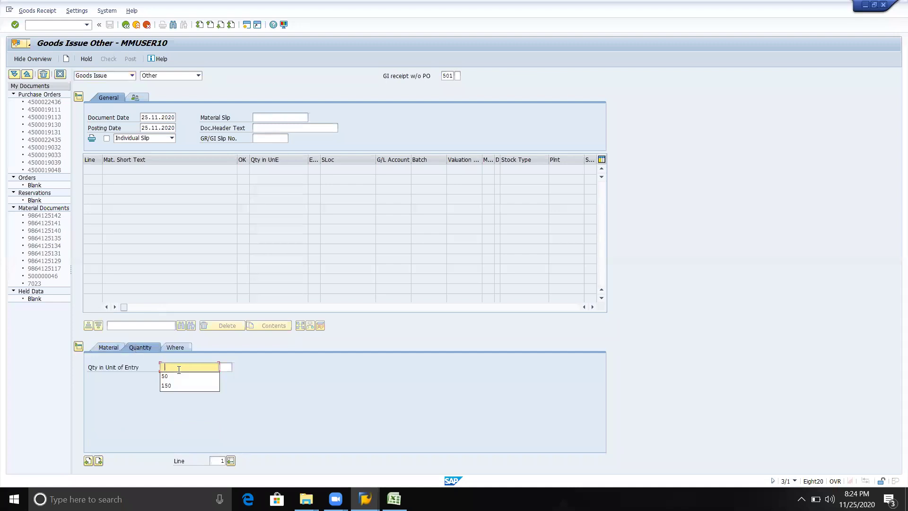
{"action": "left_click", "coordinate": [177, 375]}
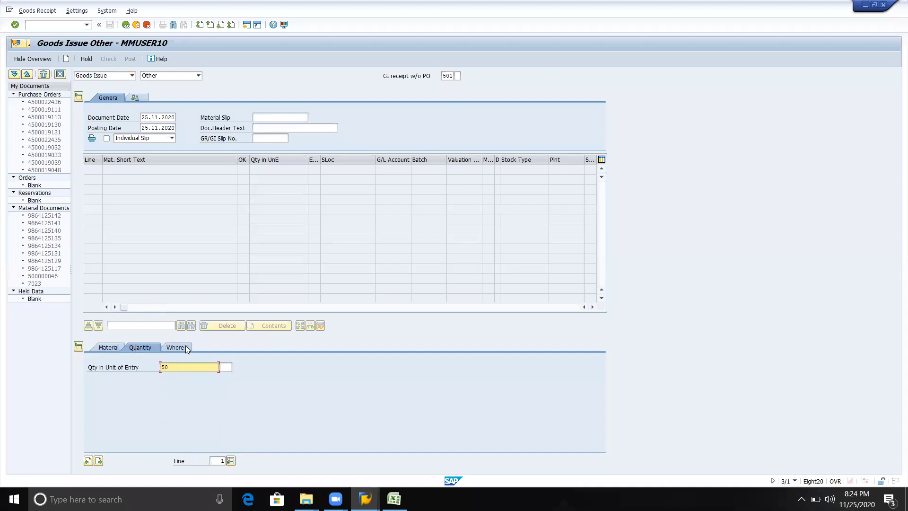
Step: Set the item's plant and storage location to MIN and add the item to the document
{"action": "left_click", "coordinate": [185, 347]}
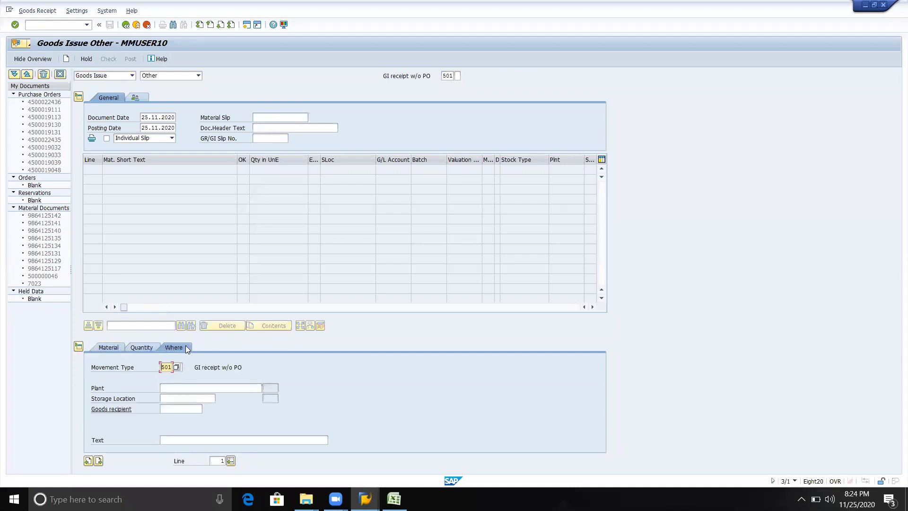
{"action": "left_click", "coordinate": [186, 389]}
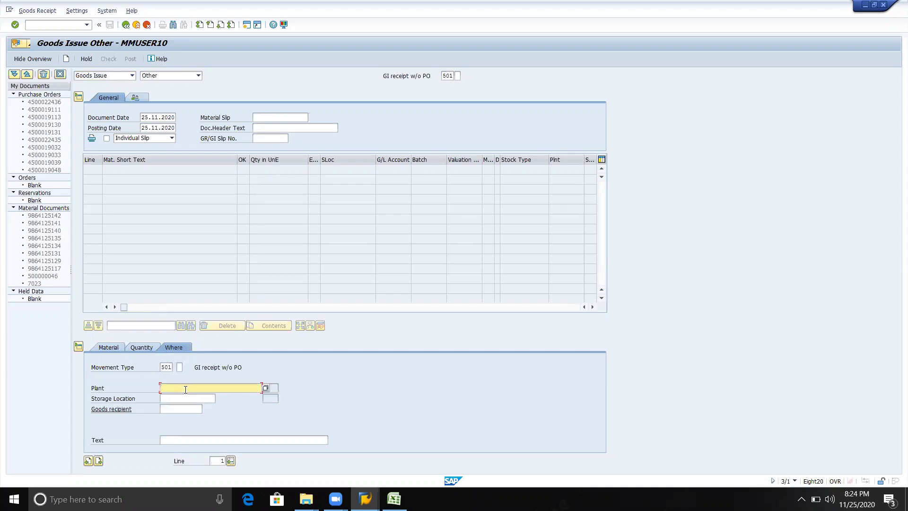
{"action": "left_click", "coordinate": [185, 389]}
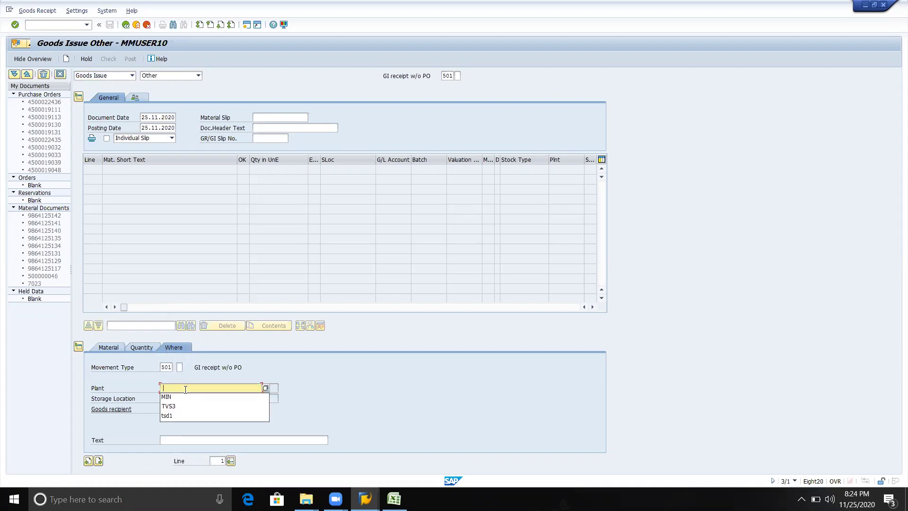
{"action": "key", "text": "Down"}
{"action": "key", "text": "Return"}
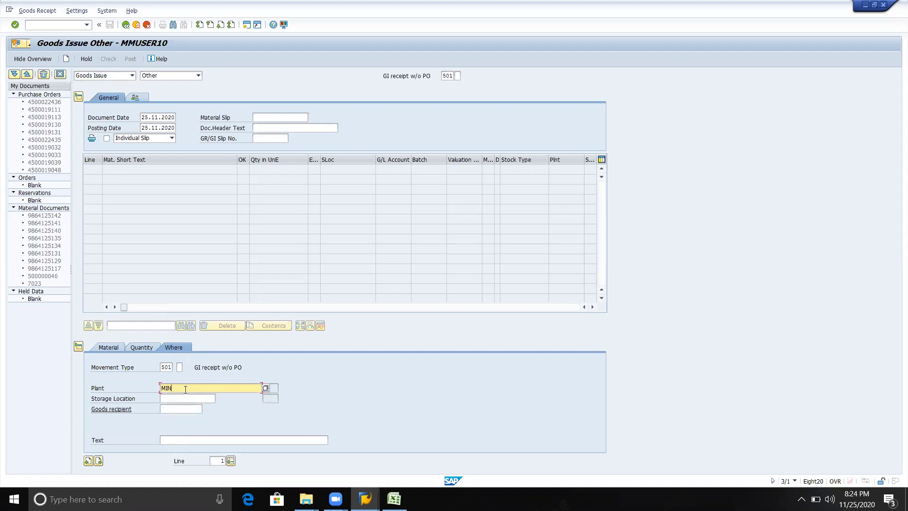
{"action": "left_click", "coordinate": [186, 398]}
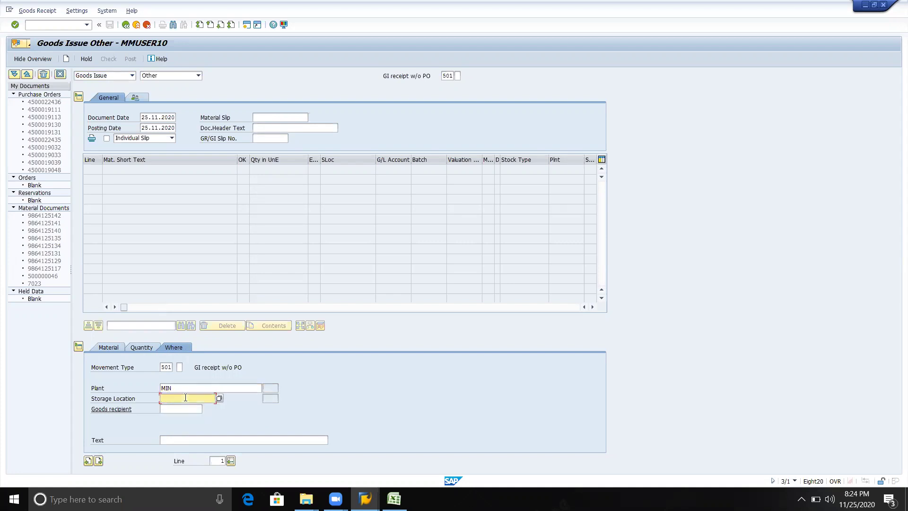
{"action": "key", "text": "Down"}
{"action": "key", "text": "Return"}
{"action": "key", "text": "Return"}
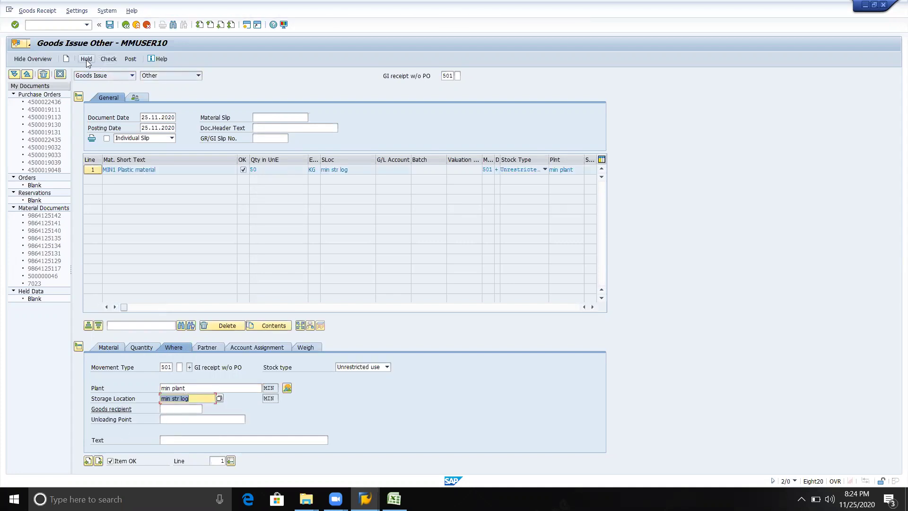
Step: Check the goods movement document and post it
{"action": "left_click", "coordinate": [99, 59]}
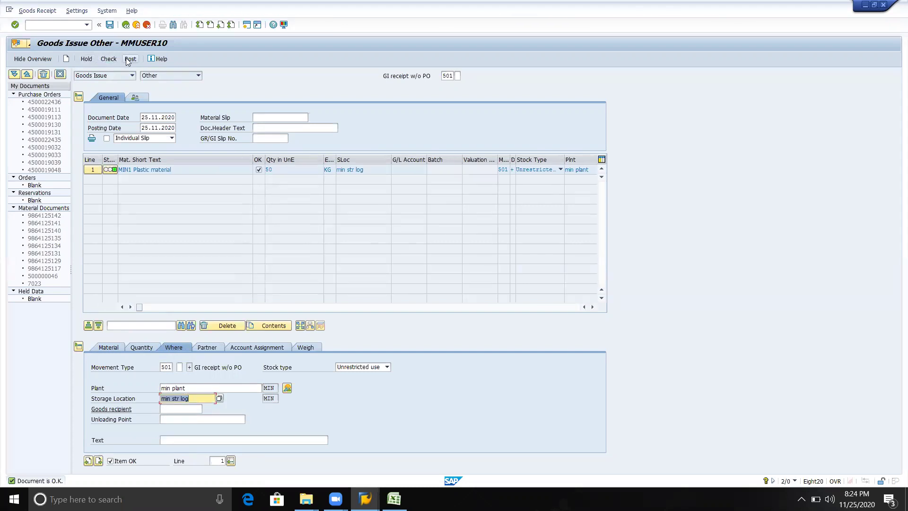
{"action": "left_click", "coordinate": [129, 59]}
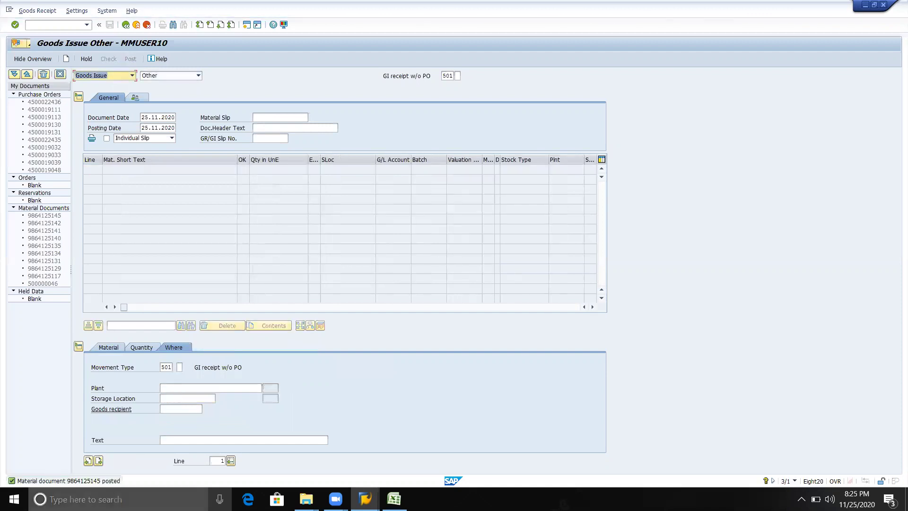
Step: Open the details of the posting message, select its heading text and switch to the Online lecture workbook in Excel
{"action": "double_click", "coordinate": [93, 482]}
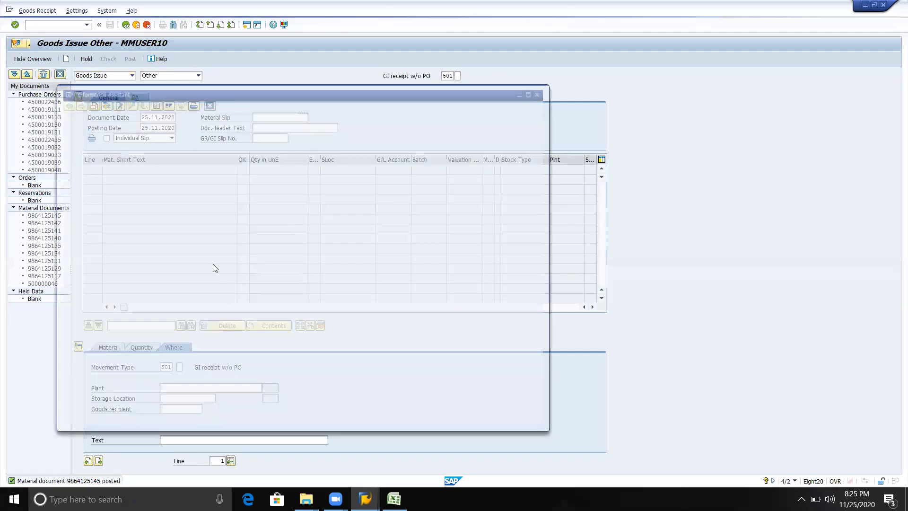
{"action": "left_click_drag", "start_coordinate": [266, 125], "coordinate": [76, 131]}
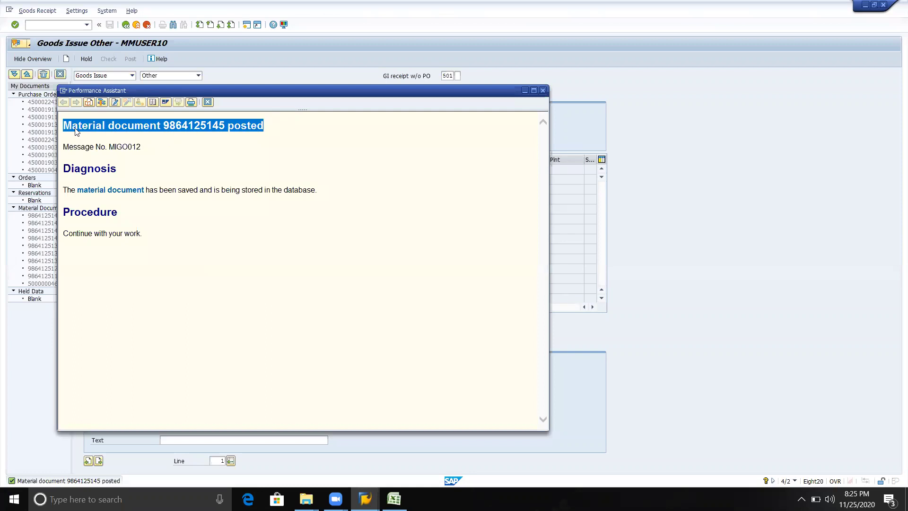
{"action": "left_click", "coordinate": [400, 497]}
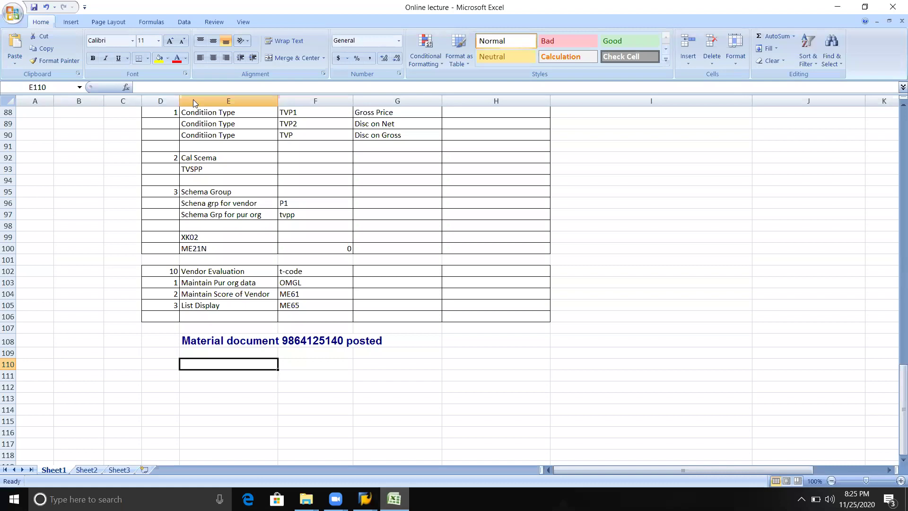
{"action": "key", "text": "alt+Tab"}
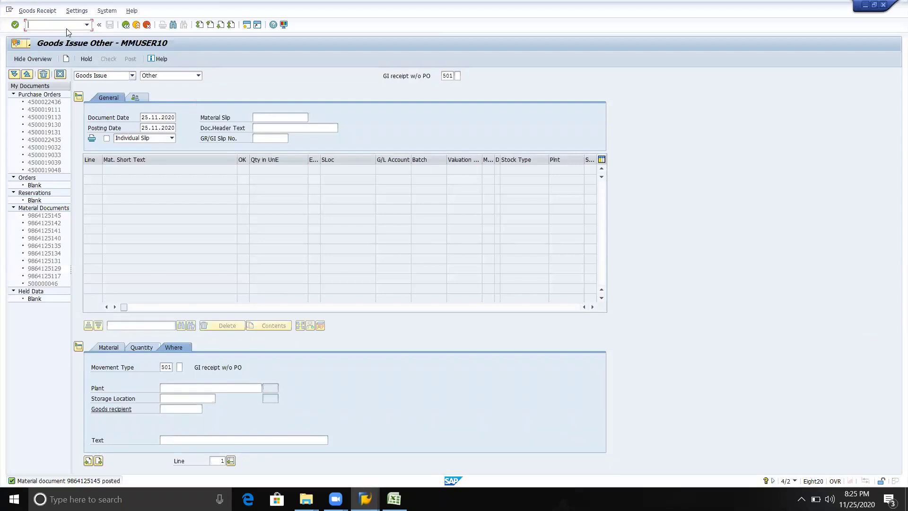
Step: In SAP, open transaction /nmb1c and start new items with movement type 561, Receipt per initial entry of stock balances into unr.-use
{"action": "type", "text": "/nmb1c"}
{"action": "key", "text": "Return"}
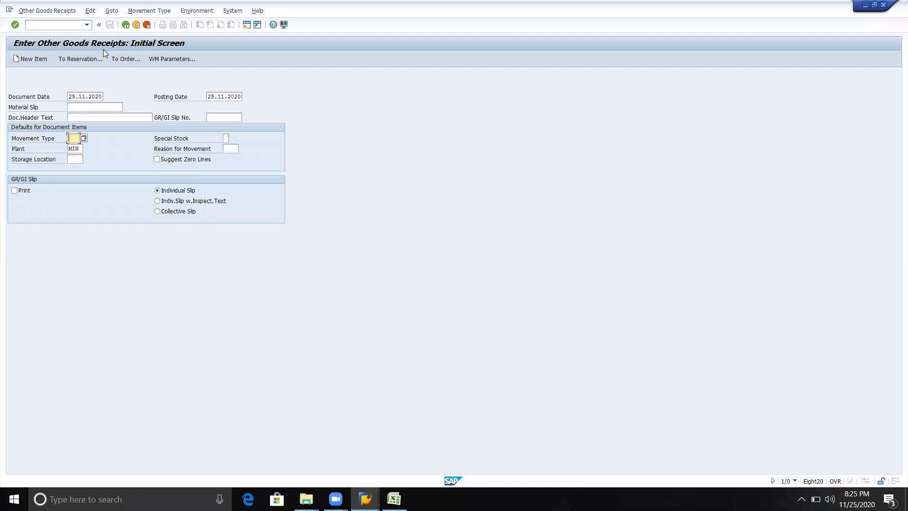
{"action": "left_click", "coordinate": [84, 138]}
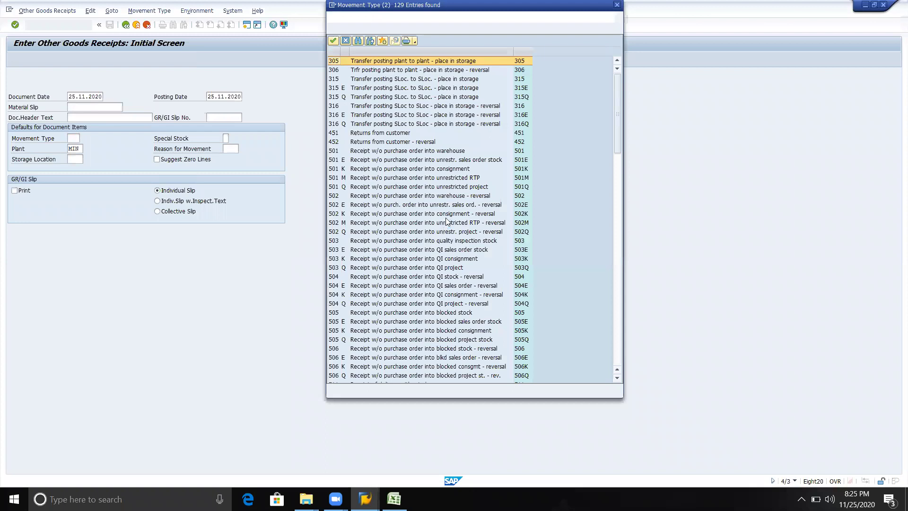
{"action": "scroll", "coordinate": [446, 222], "scroll_direction": "down", "scroll_amount": 4}
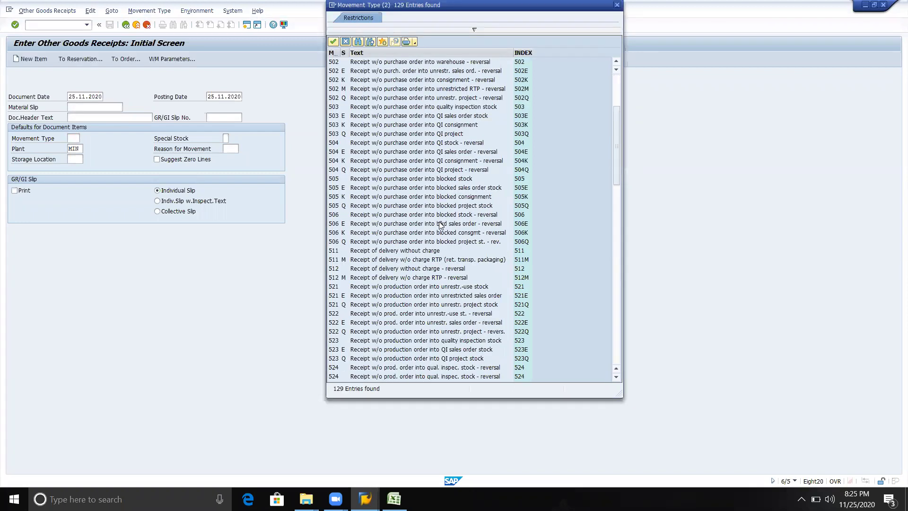
{"action": "scroll", "coordinate": [401, 296], "scroll_direction": "down", "scroll_amount": 12}
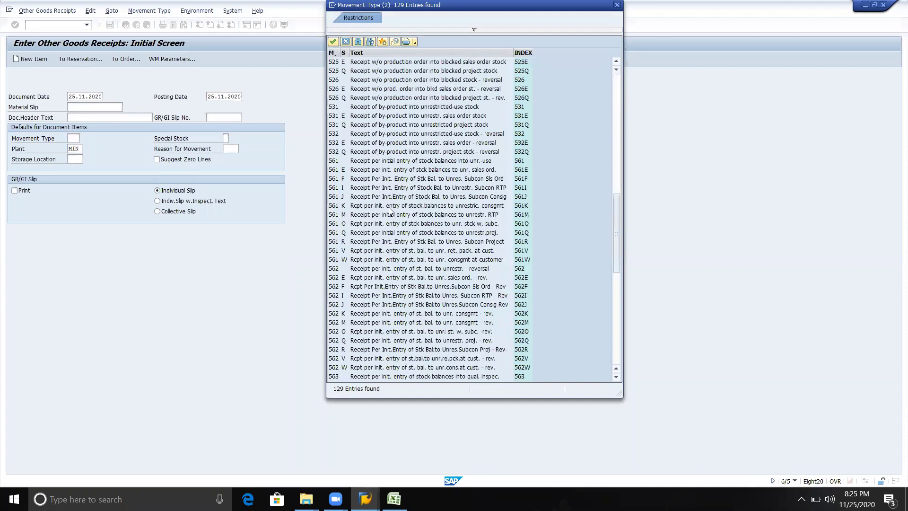
{"action": "left_click", "coordinate": [385, 163]}
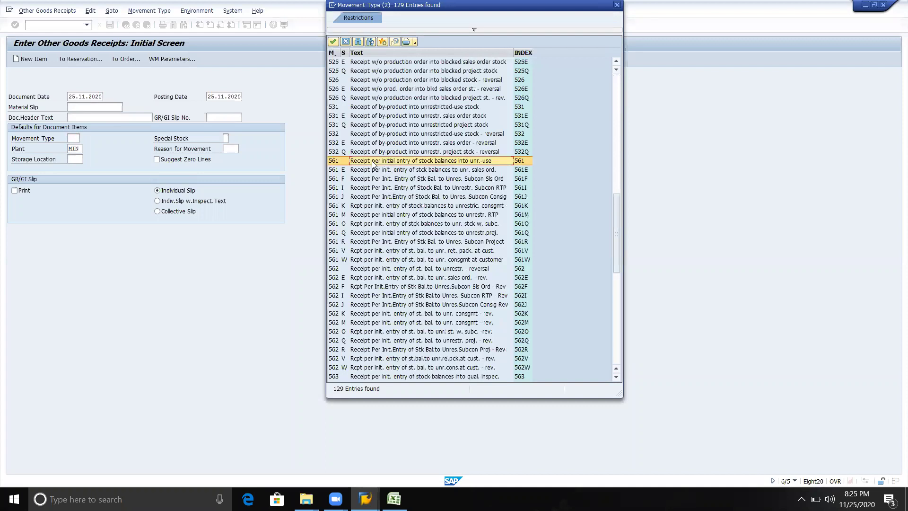
{"action": "double_click", "coordinate": [423, 164]}
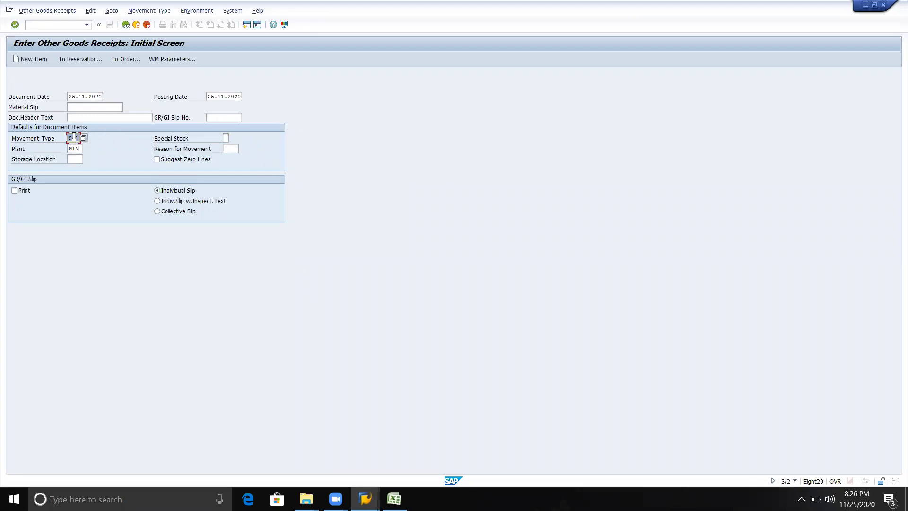
{"action": "key", "text": "Return"}
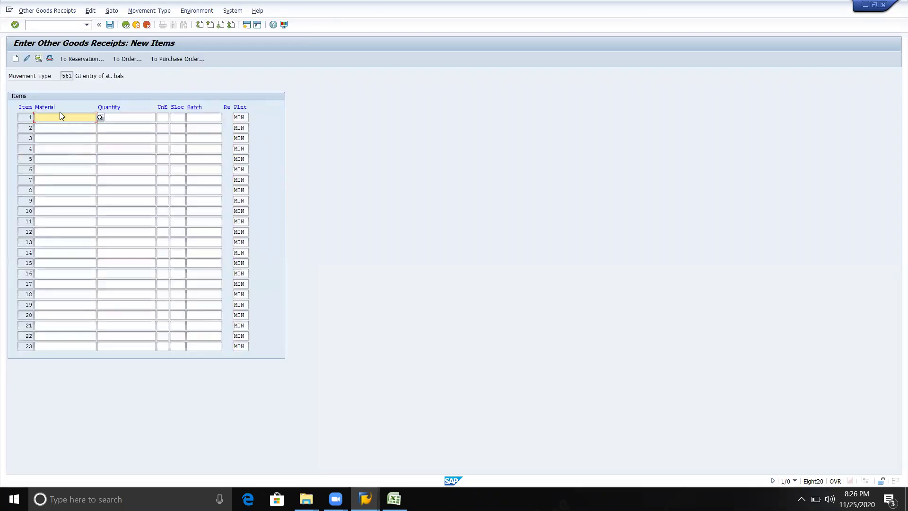
{"action": "key", "text": "space"}
{"action": "key", "text": "Down"}
{"action": "key", "text": "Return"}
{"action": "key", "text": "Tab"}
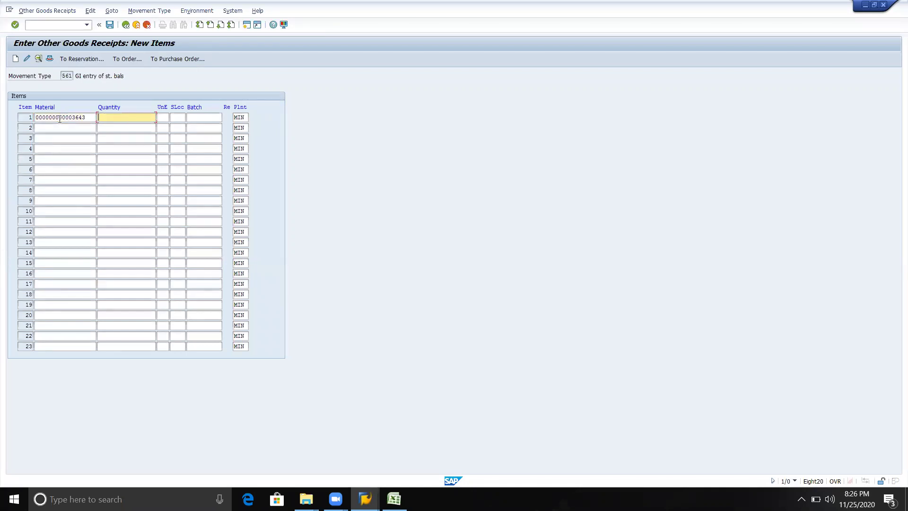
{"action": "type", "text": "10"}
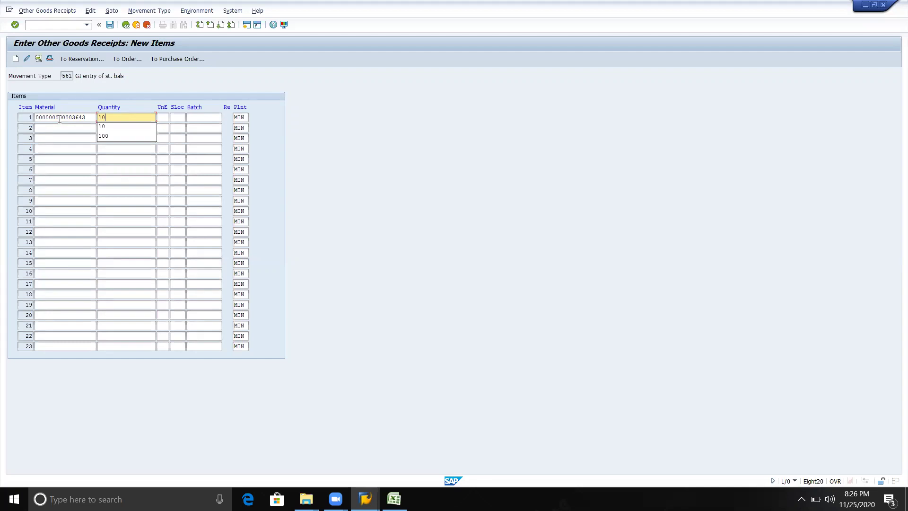
Step: Set item 1's unit of entry to kg and its storage location to min, and confirm the item
{"action": "key", "text": "Tab"}
{"action": "key", "text": "BackSpace"}
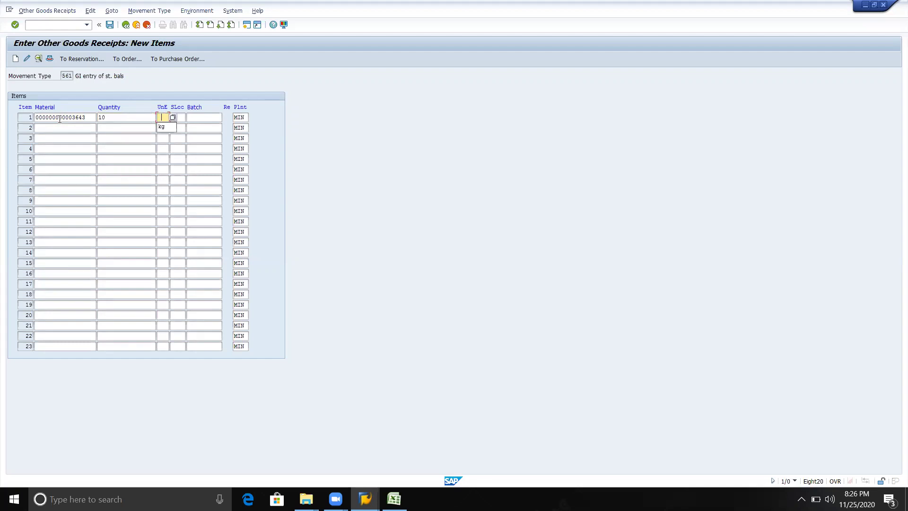
{"action": "key", "text": "Down"}
{"action": "key", "text": "Return"}
{"action": "key", "text": "Tab"}
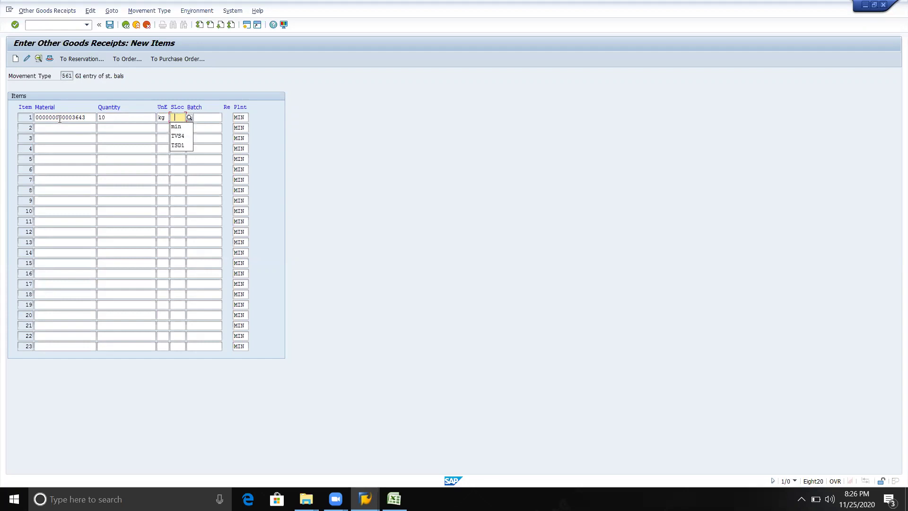
{"action": "key", "text": "Down"}
{"action": "key", "text": "Return"}
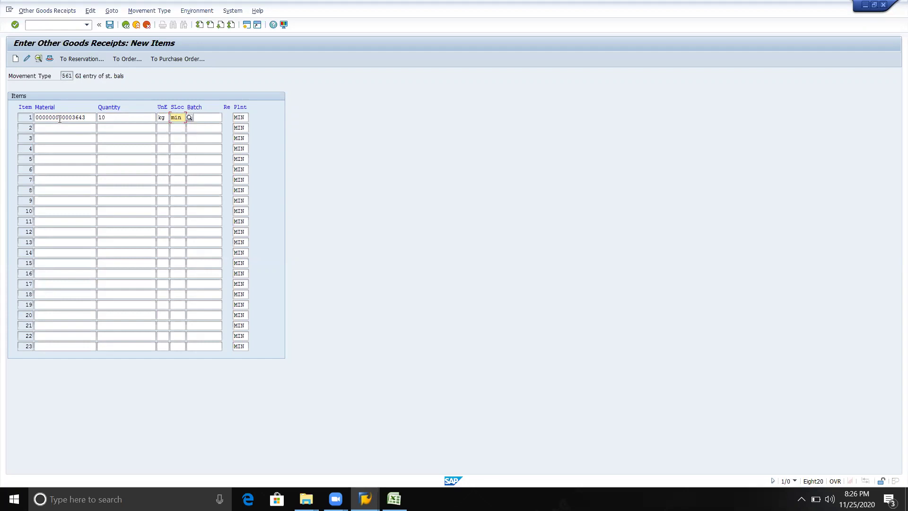
{"action": "left_click", "coordinate": [212, 121]}
{"action": "key", "text": "Return"}
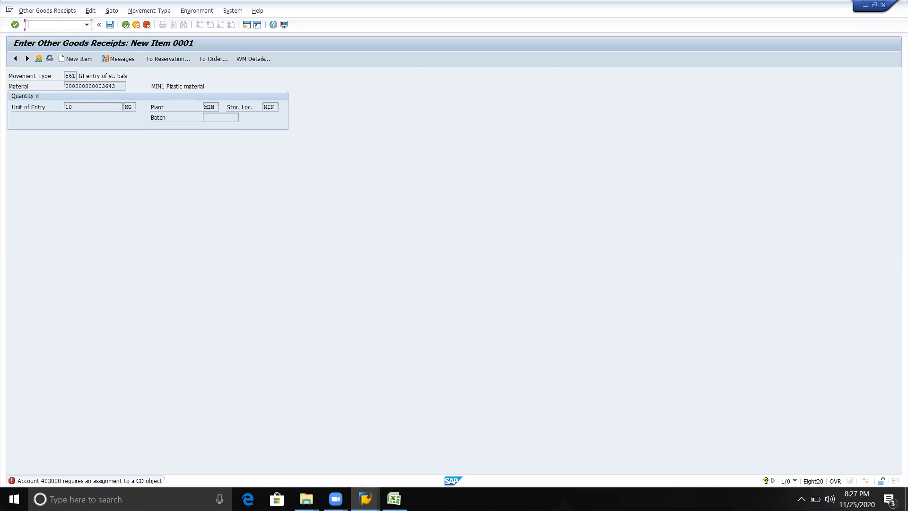
Step: Open a second session with /oobk9 and switch it to transaction /nokb9, Default account assignment
{"action": "type", "text": "/oobk9"}
{"action": "key", "text": "Return"}
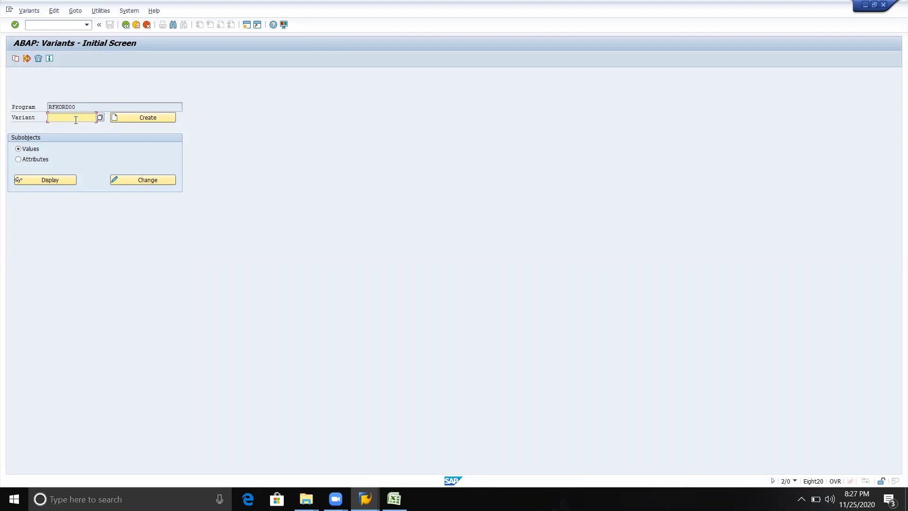
{"action": "left_click", "coordinate": [60, 26]}
{"action": "type", "text": "/no"}
{"action": "key", "text": "Return"}
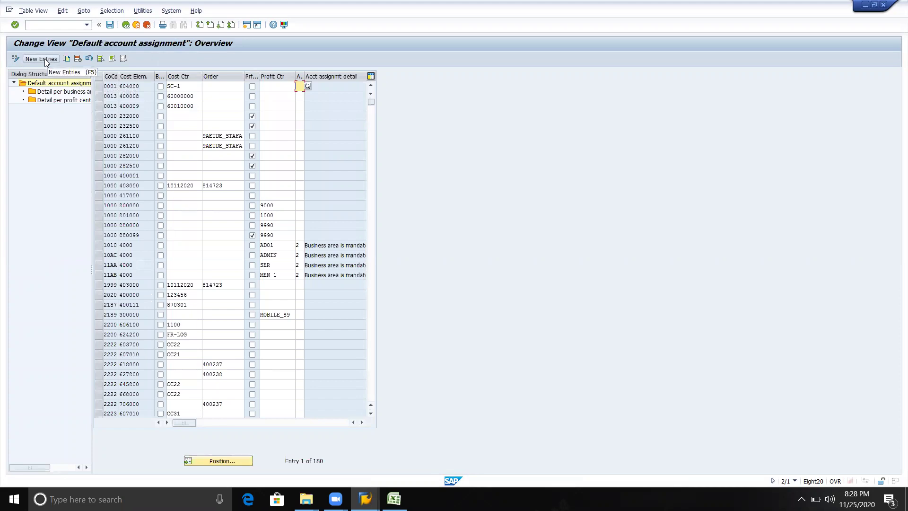
Step: Check the error message in the goods receipt session and return to the default account assignment overview
{"action": "key", "text": "alt+Tab"}
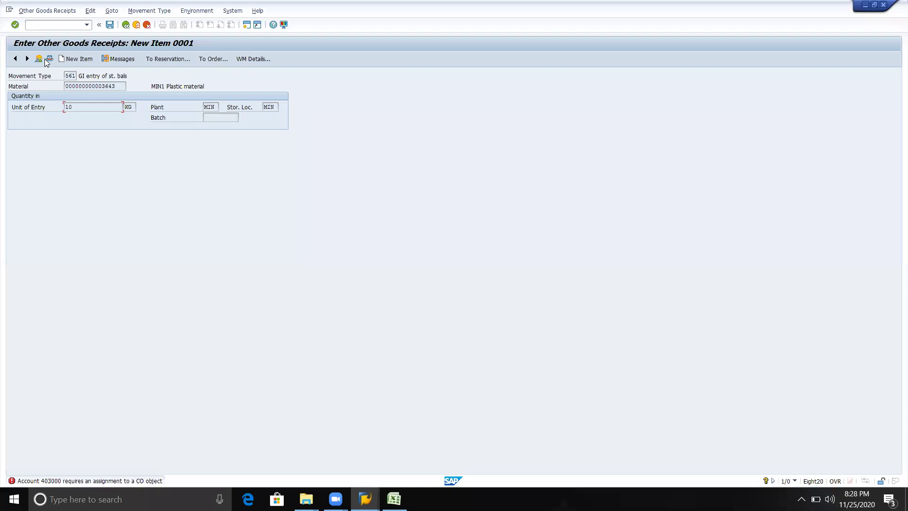
{"action": "key", "text": "alt+Tab"}
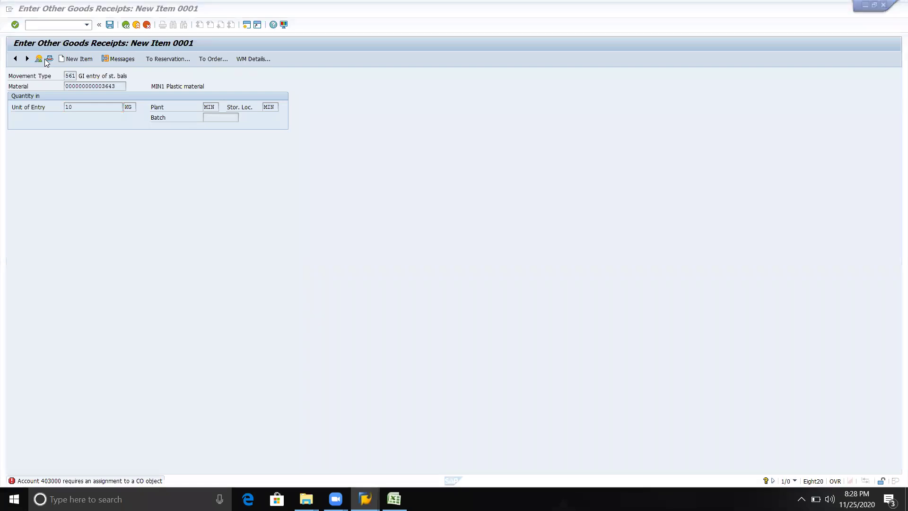
{"action": "left_click", "coordinate": [366, 88]}
{"action": "key", "text": "alt+Tab"}
{"action": "key", "text": "alt+Tab"}
{"action": "key", "text": "alt+Tab"}
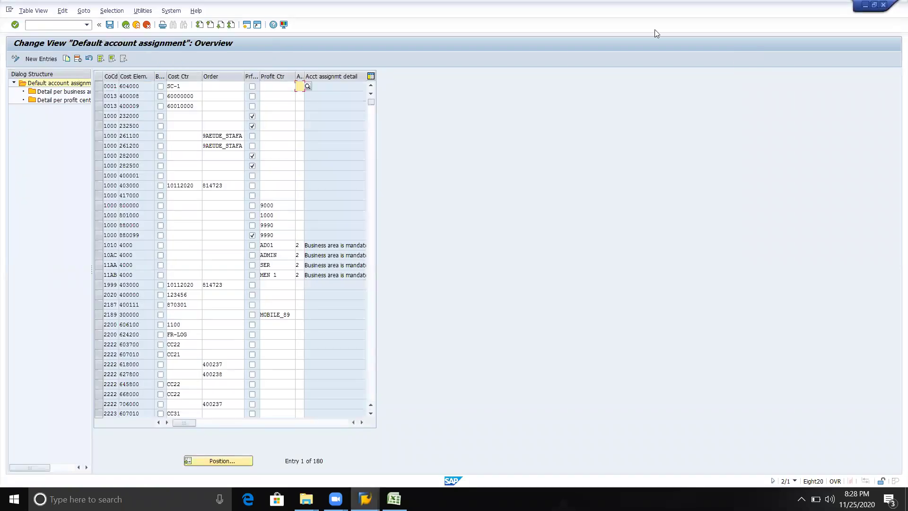
Step: Start new default account assignment entries and set the first row's company code to min
{"action": "left_click", "coordinate": [55, 59]}
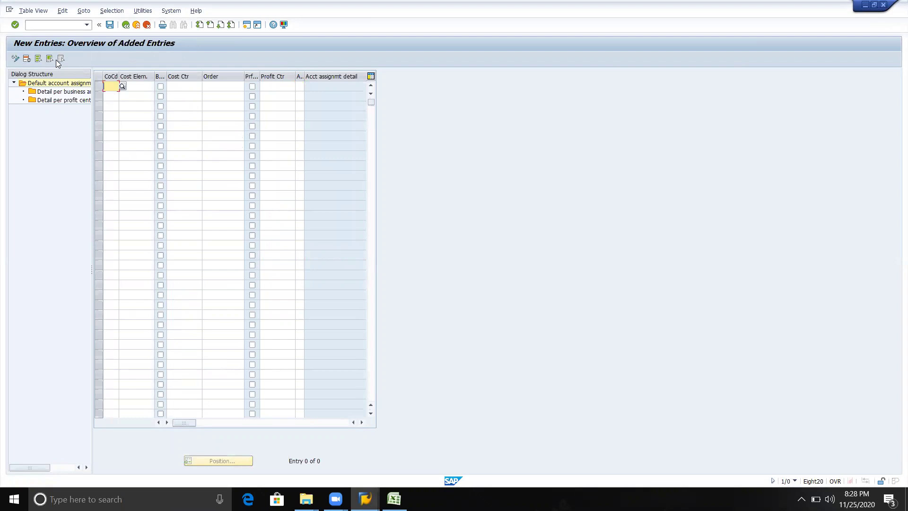
{"action": "key", "text": "Down"}
{"action": "key", "text": "Up"}
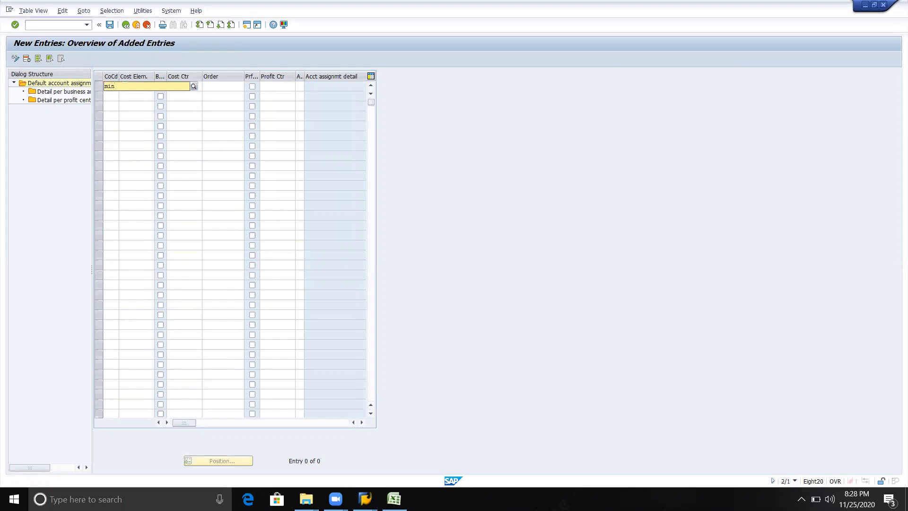
{"action": "key", "text": "Tab"}
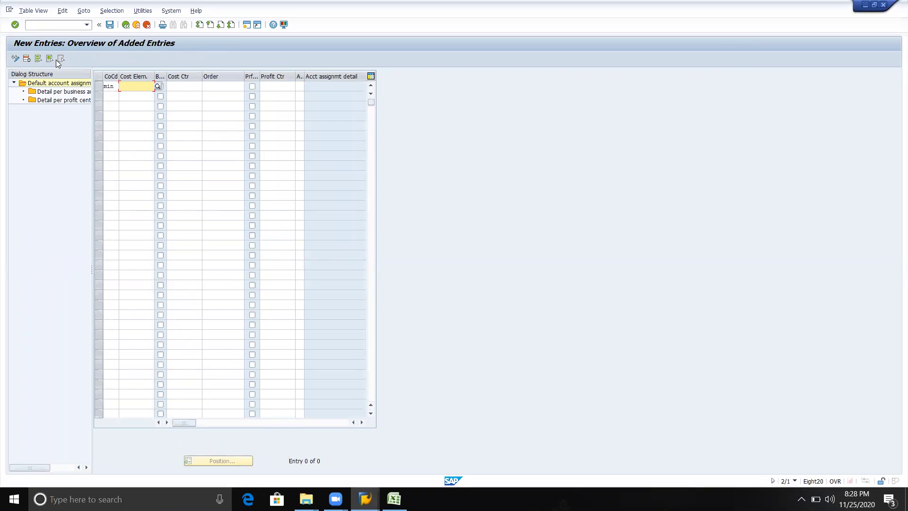
Step: Look up the account named in the goods receipt error message and enter 403000 as the new entry's cost element
{"action": "type", "text": "4"}
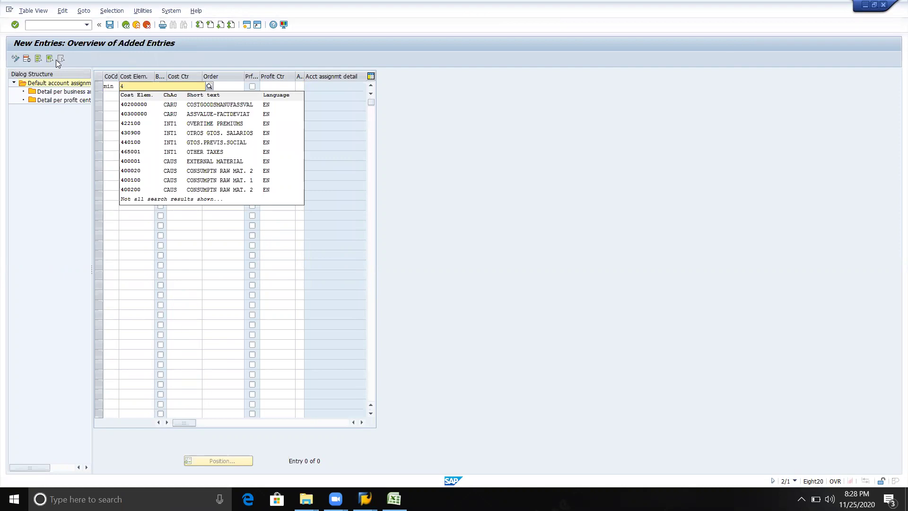
{"action": "key", "text": "alt+Tab"}
{"action": "key", "text": "alt+Tab"}
{"action": "key", "text": "alt+Tab"}
{"action": "key", "text": "alt+Tab"}
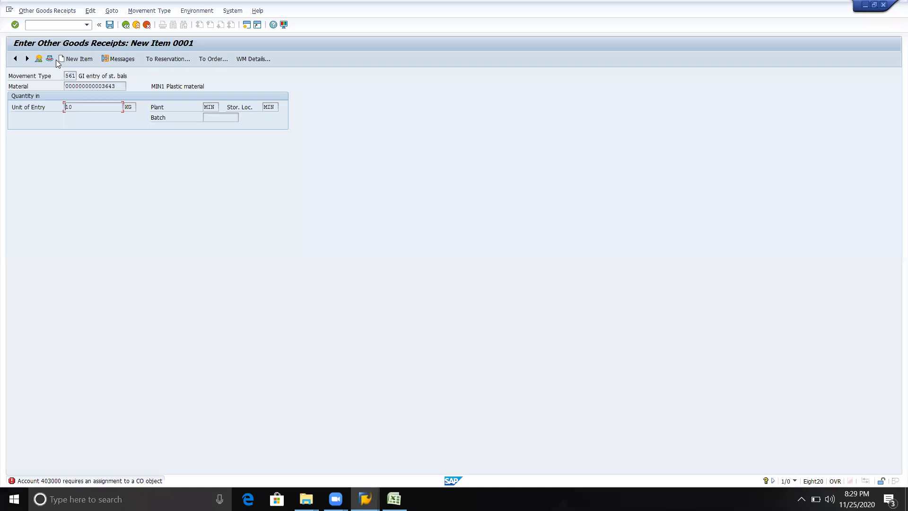
{"action": "key", "text": "alt+Tab"}
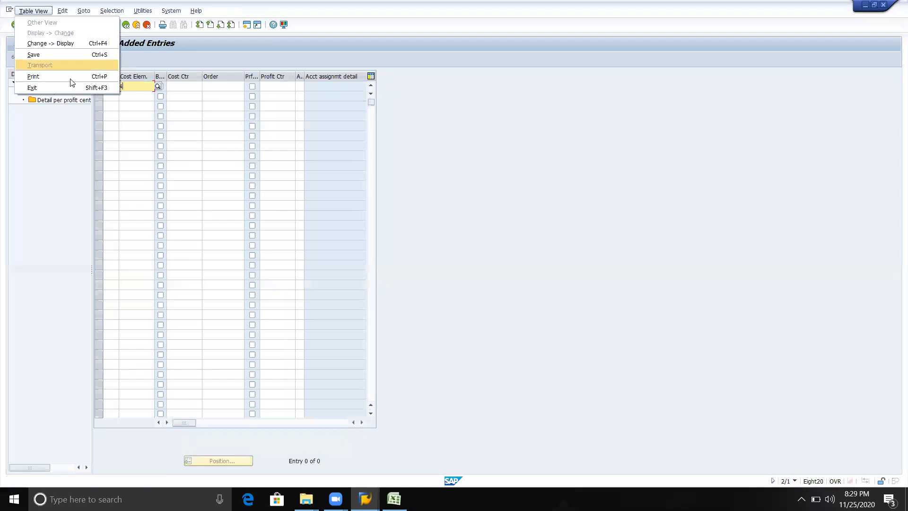
{"action": "left_click", "coordinate": [136, 86]}
{"action": "type", "text": "4"}
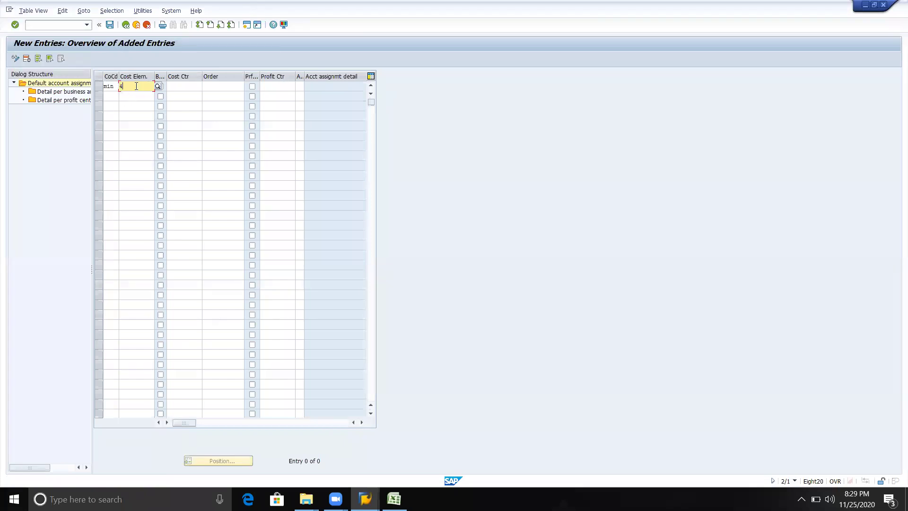
{"action": "type", "text": "03000"}
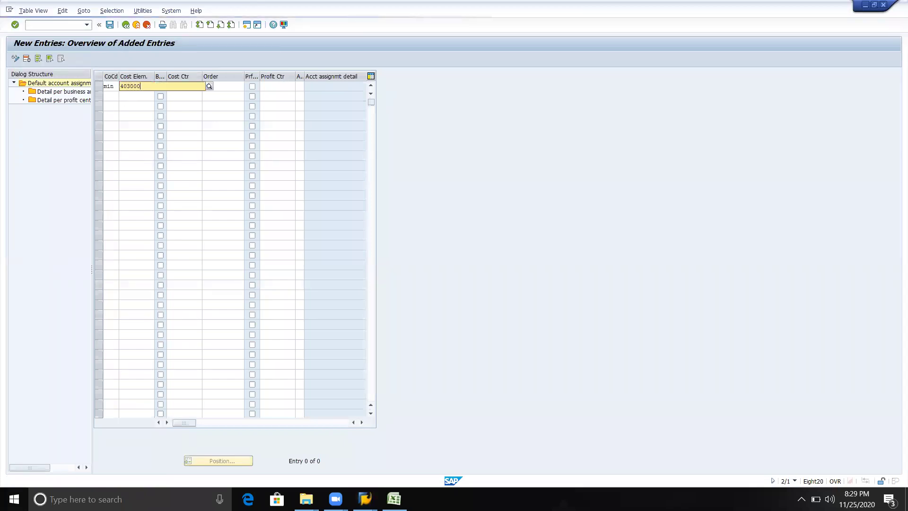
{"action": "key", "text": "Tab"}
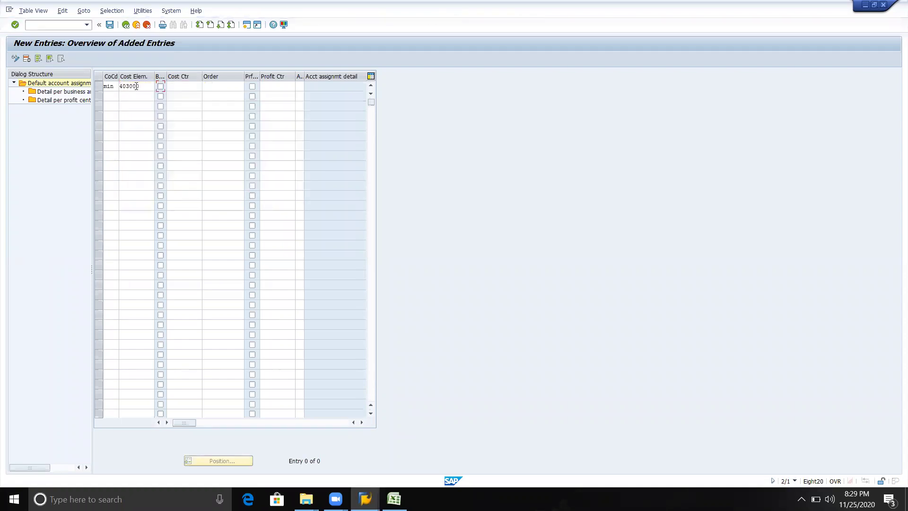
Step: Set the new entry's cost center to MINCC and save it, confirming the customizing request
{"action": "key", "text": "Tab"}
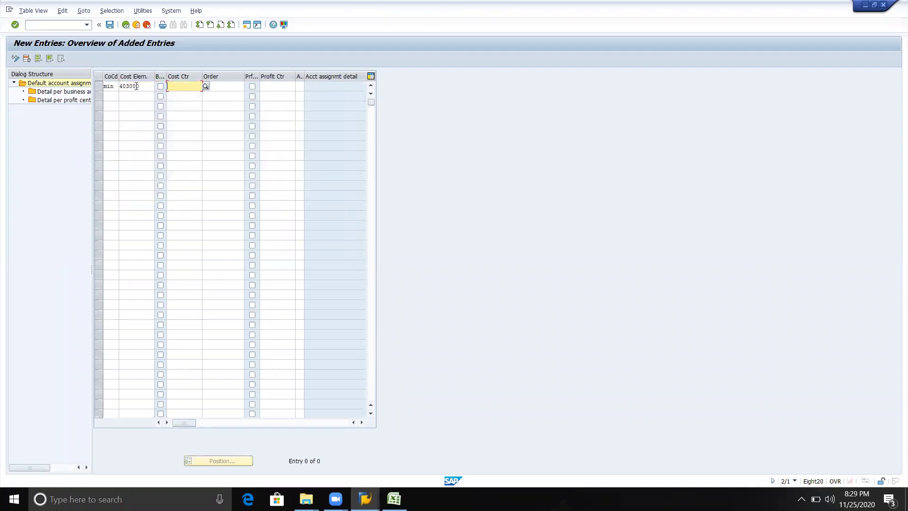
{"action": "type", "text": "mkincc"}
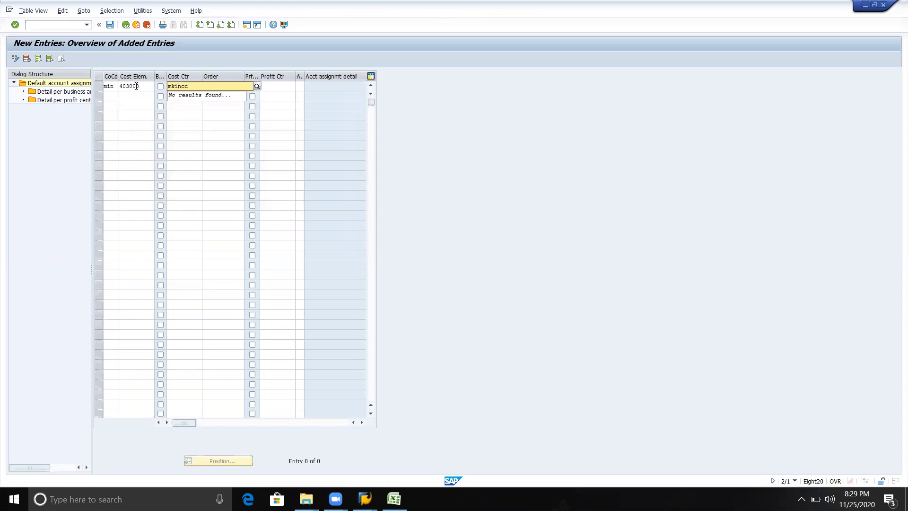
{"action": "key", "text": "BackSpace"}
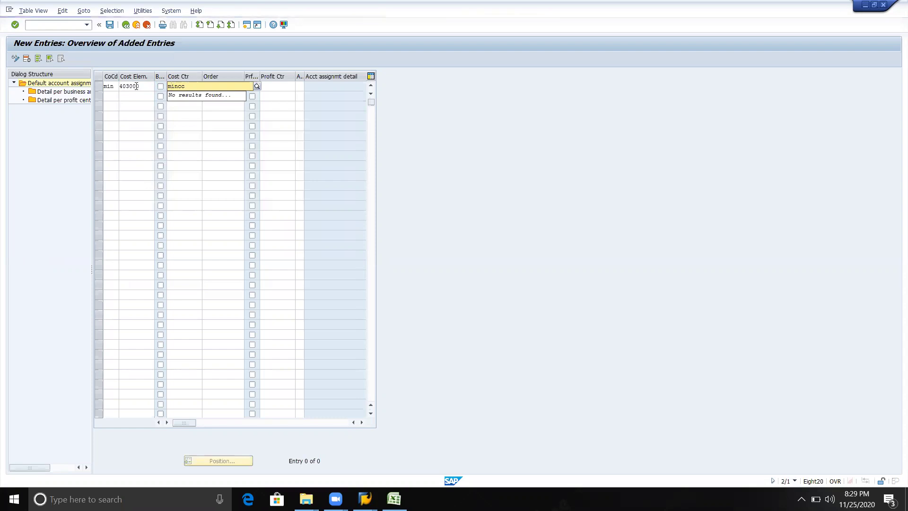
{"action": "key", "text": "Return"}
{"action": "key", "text": "Return"}
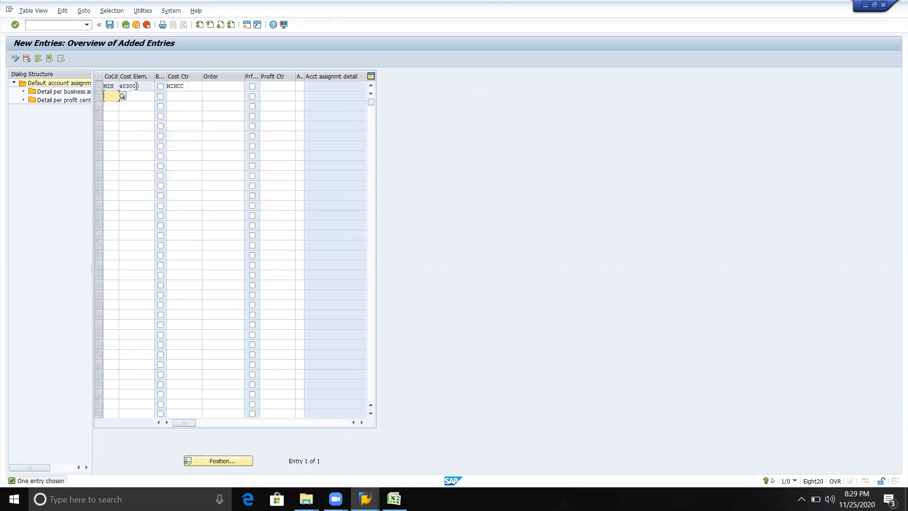
{"action": "key", "text": "ctrl+s"}
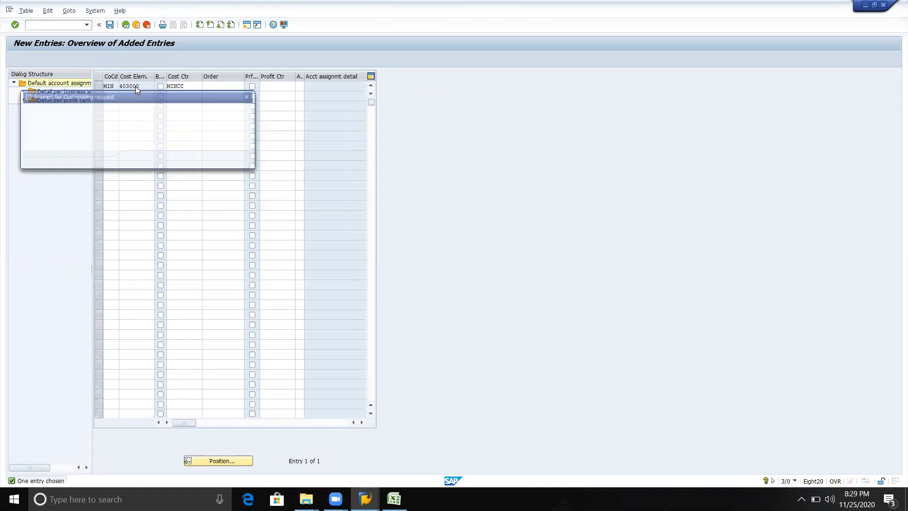
{"action": "left_click", "coordinate": [138, 161]}
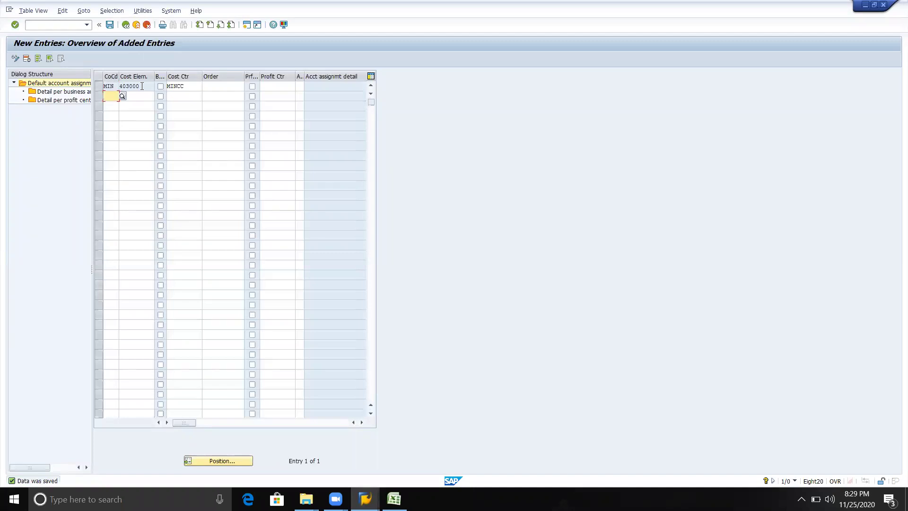
Step: Return to the goods receipt session, post the document and open the details of the posting message
{"action": "key", "text": "alt+Tab"}
{"action": "key", "text": "alt+Tab"}
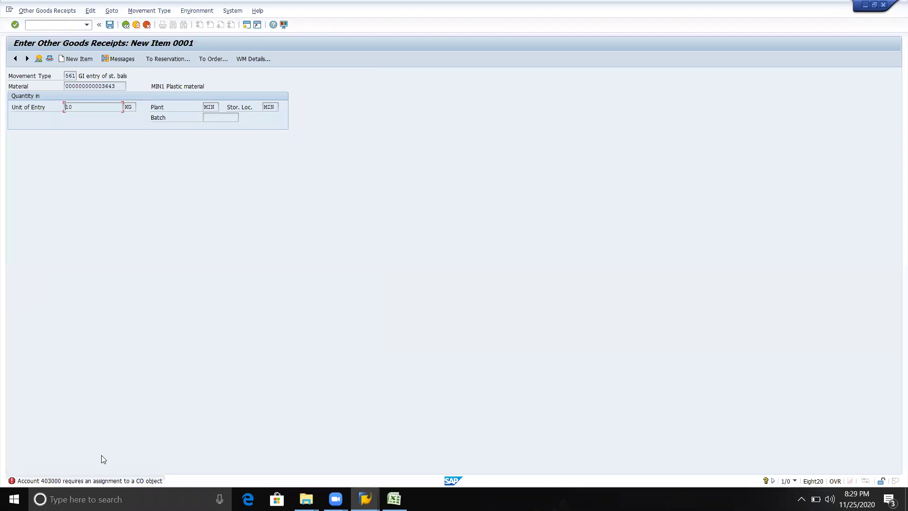
{"action": "key", "text": "alt+Tab"}
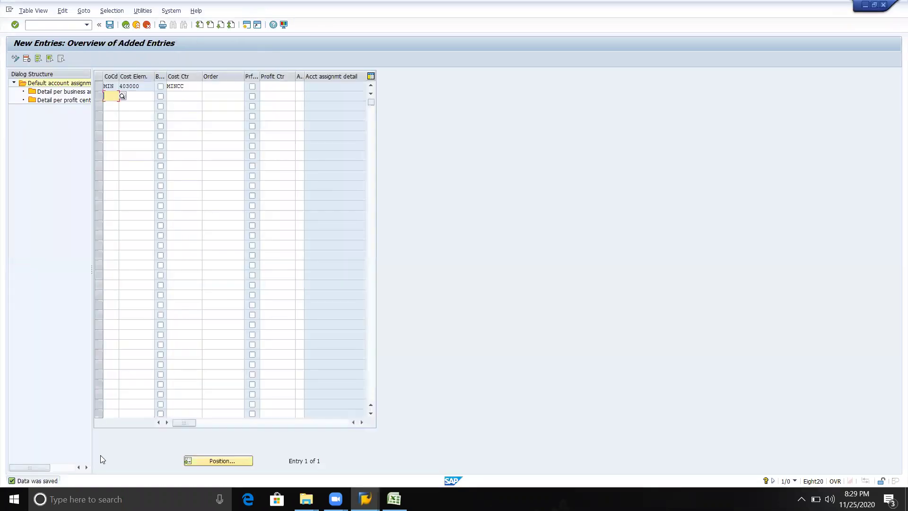
{"action": "key", "text": "alt+Tab"}
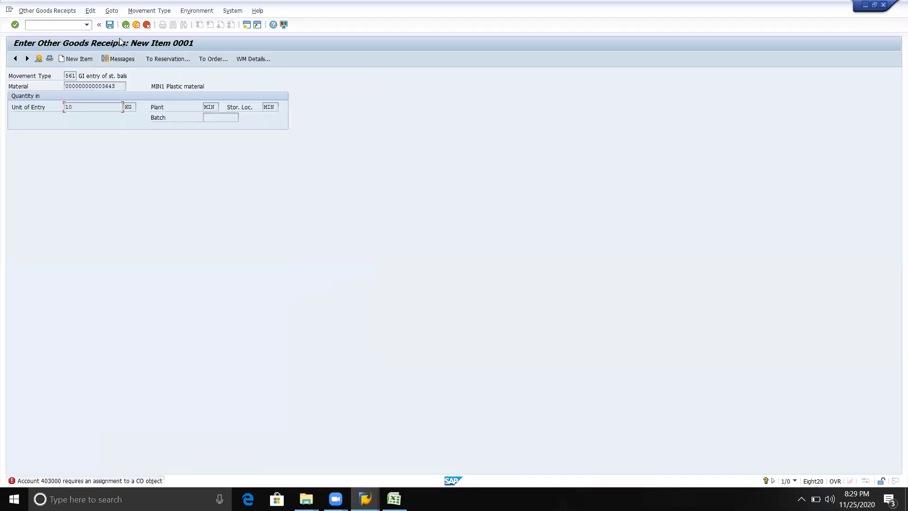
{"action": "left_click", "coordinate": [109, 25]}
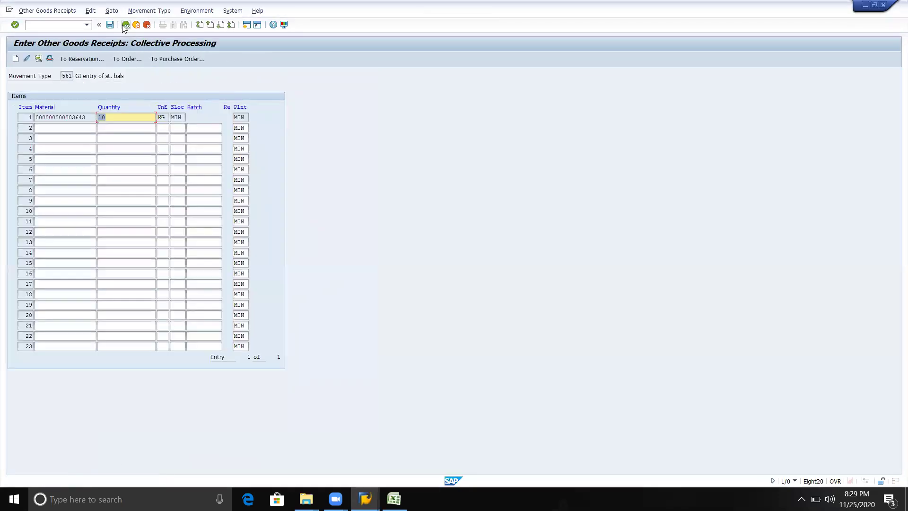
{"action": "left_click", "coordinate": [112, 27]}
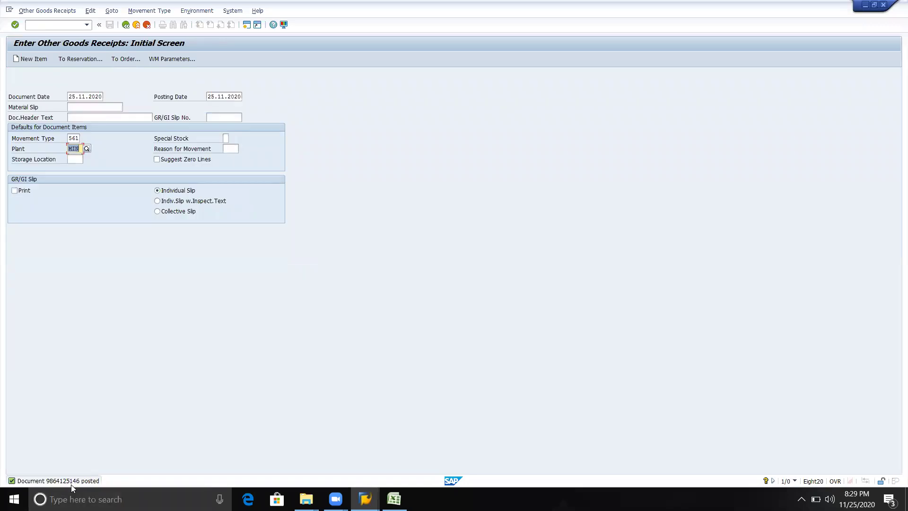
{"action": "double_click", "coordinate": [71, 484]}
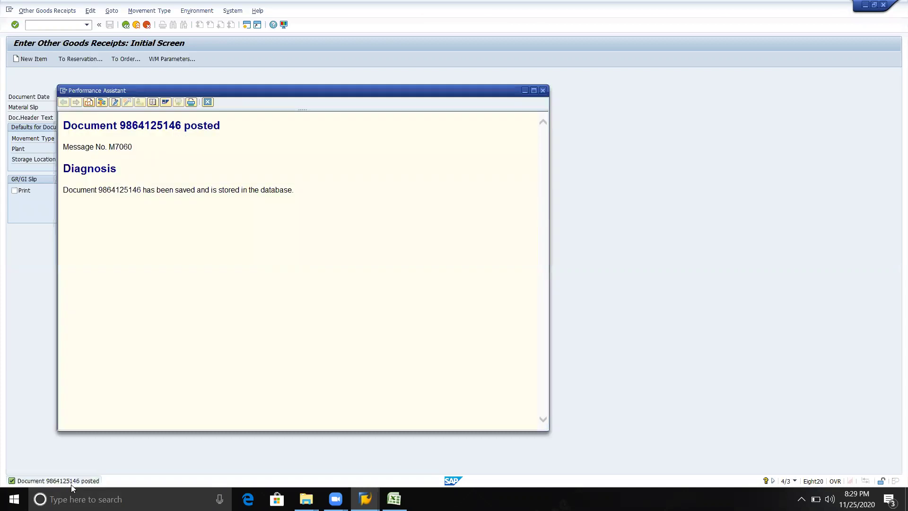
Step: Return to the default account assignment session, review the new entry's company code, cost element and cost center, and save again
{"action": "key", "text": "alt+Tab"}
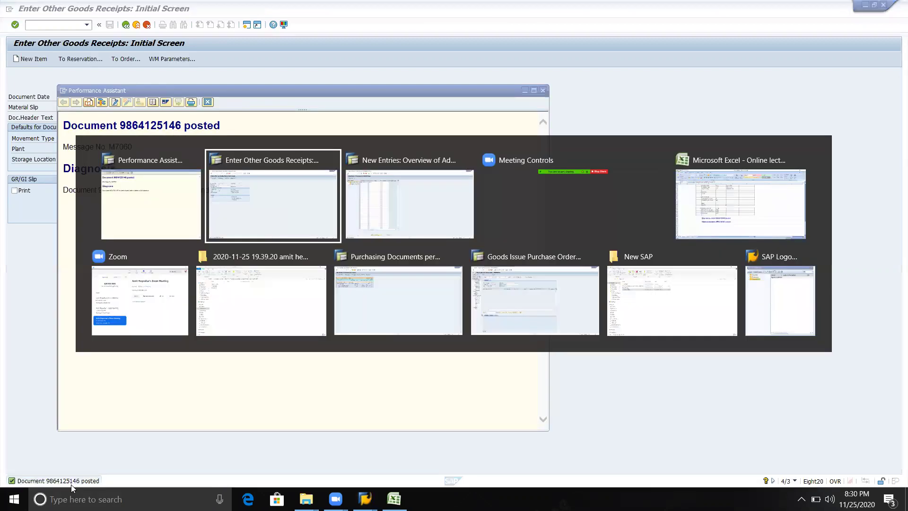
{"action": "key", "text": "alt+Tab"}
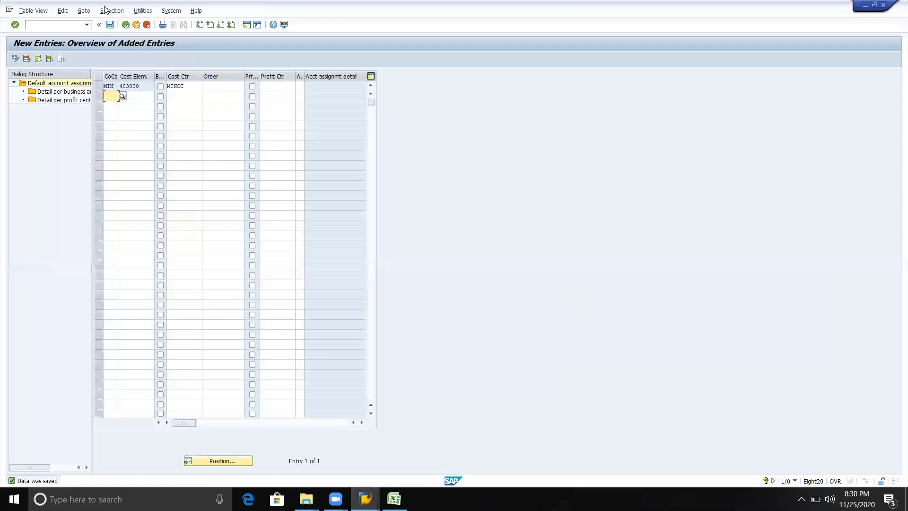
{"action": "left_click", "coordinate": [87, 27]}
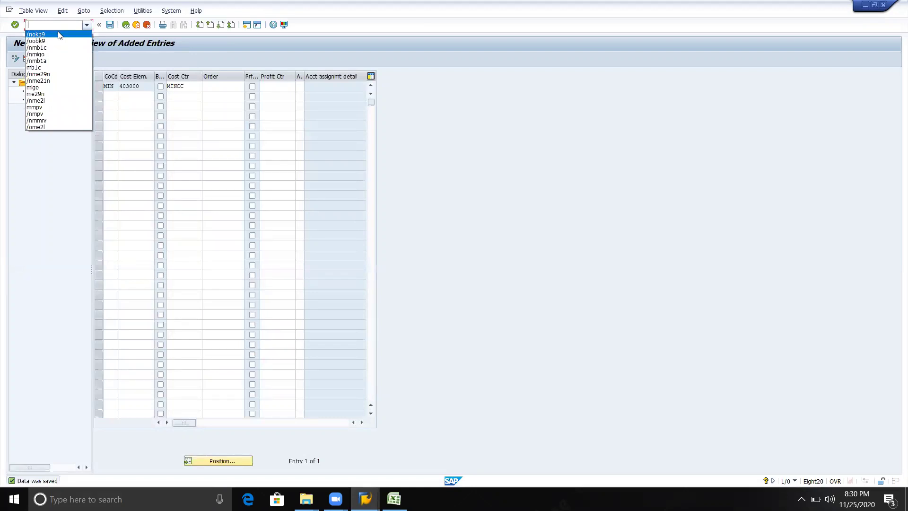
{"action": "left_click", "coordinate": [42, 271]}
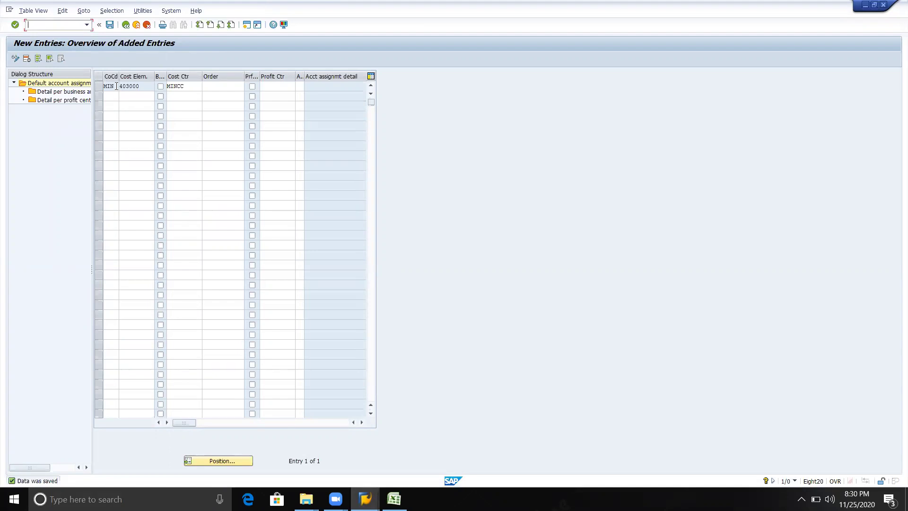
{"action": "left_click", "coordinate": [132, 86]}
{"action": "left_click", "coordinate": [192, 86]}
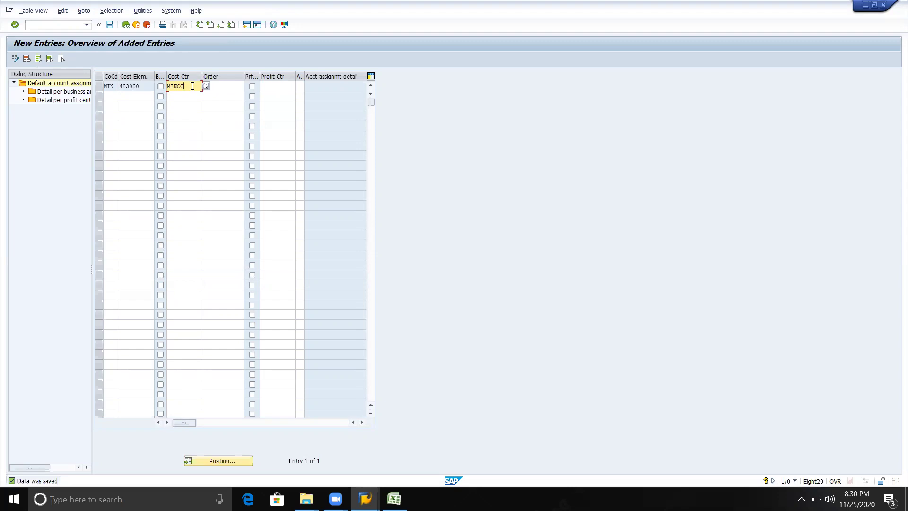
{"action": "key", "text": "ctrl+s"}
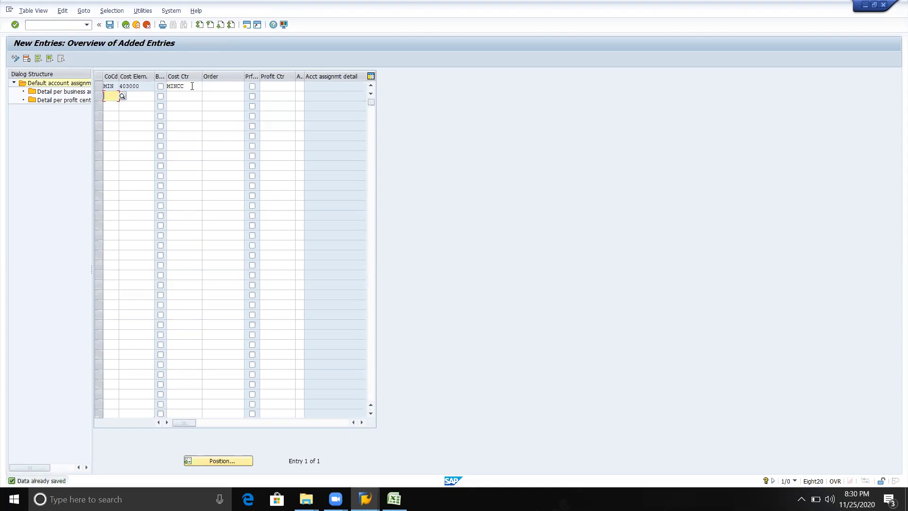
{"action": "left_click", "coordinate": [192, 86]}
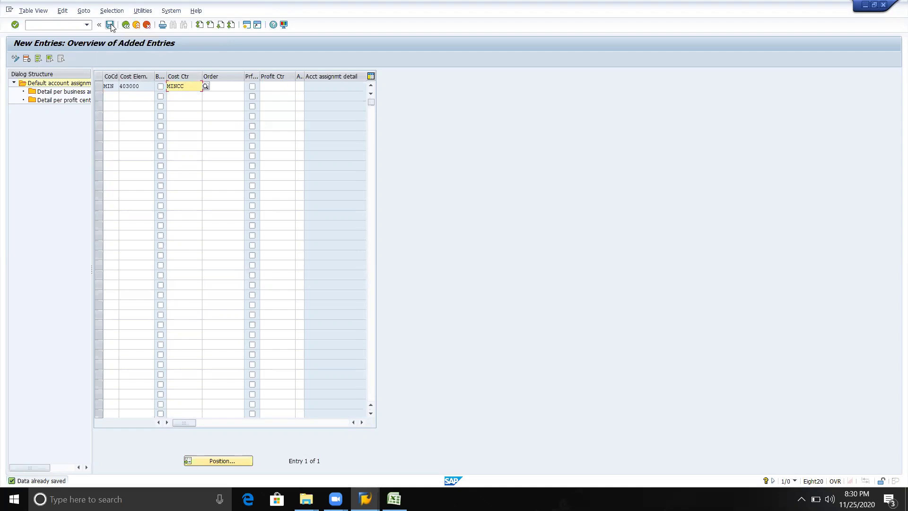
Step: Open a new session from the goods receipt screen, try to open controlling area maintenance, and decline displaying the locked data
{"action": "key", "text": "alt+Tab"}
{"action": "key", "text": "alt+Tab"}
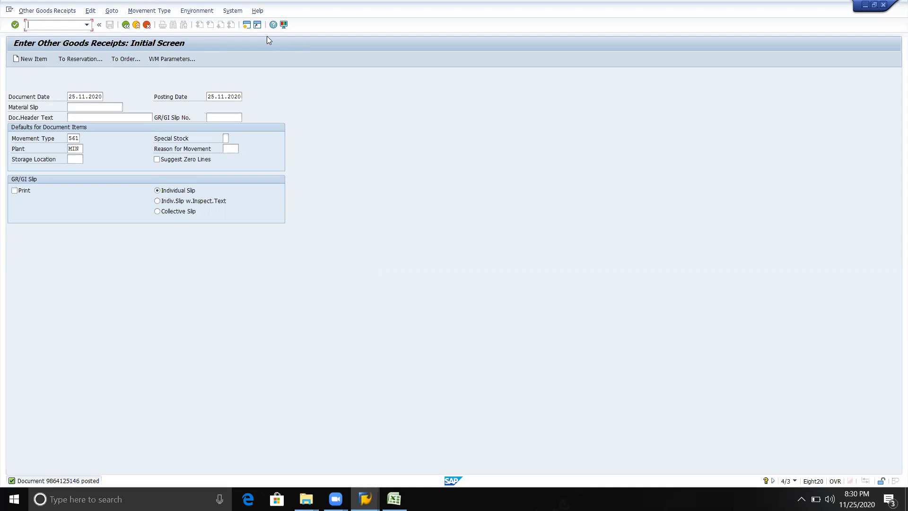
{"action": "left_click", "coordinate": [247, 28]}
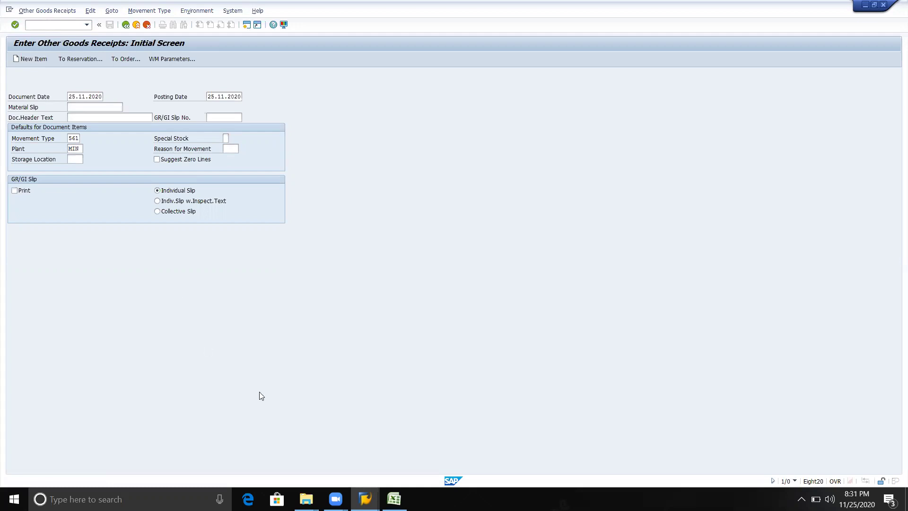
{"action": "left_click", "coordinate": [365, 498]}
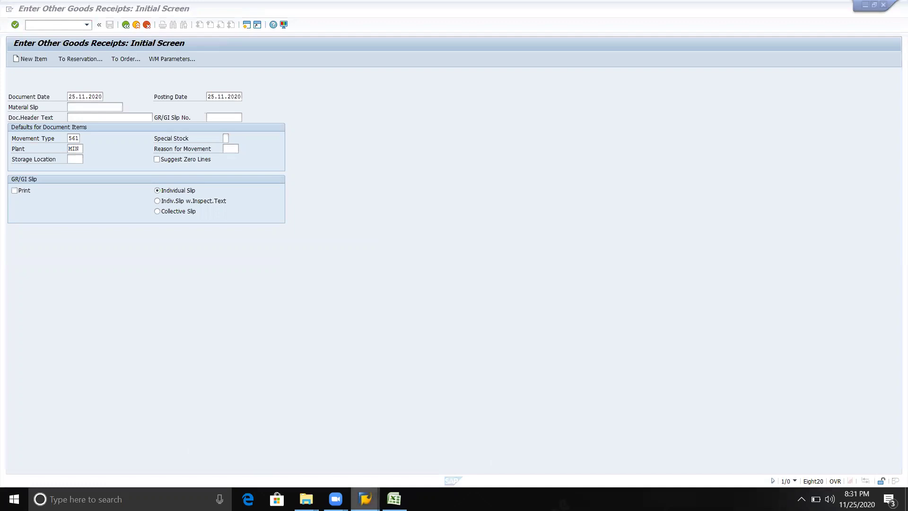
{"action": "key", "text": "alt+Tab"}
{"action": "key", "text": "Return"}
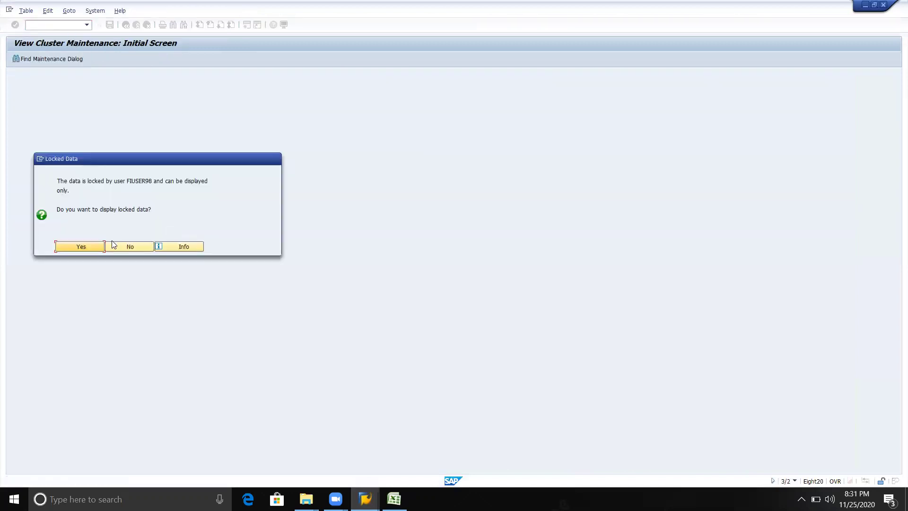
{"action": "left_click", "coordinate": [108, 246]}
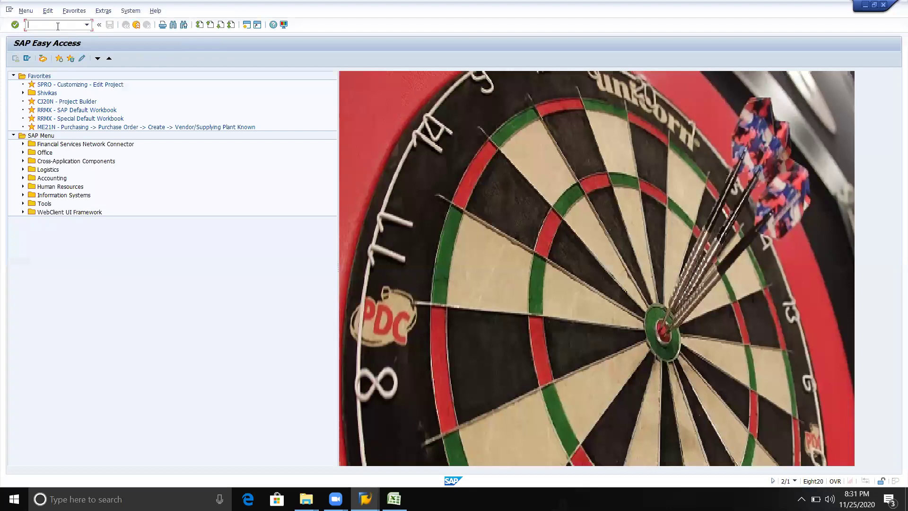
Step: Open the lock entry selection with SM12 and list the entries of all users by setting the user name to *
{"action": "type", "text": "sm12"}
{"action": "key", "text": "Return"}
{"action": "left_click", "coordinate": [117, 127]}
{"action": "key", "text": "BackSpace"}
{"action": "key", "text": "BackSpace"}
{"action": "key", "text": "BackSpace"}
{"action": "key", "text": "BackSpace"}
{"action": "key", "text": "BackSpace"}
{"action": "key", "text": "BackSpace"}
{"action": "key", "text": "BackSpace"}
{"action": "key", "text": "BackSpace"}
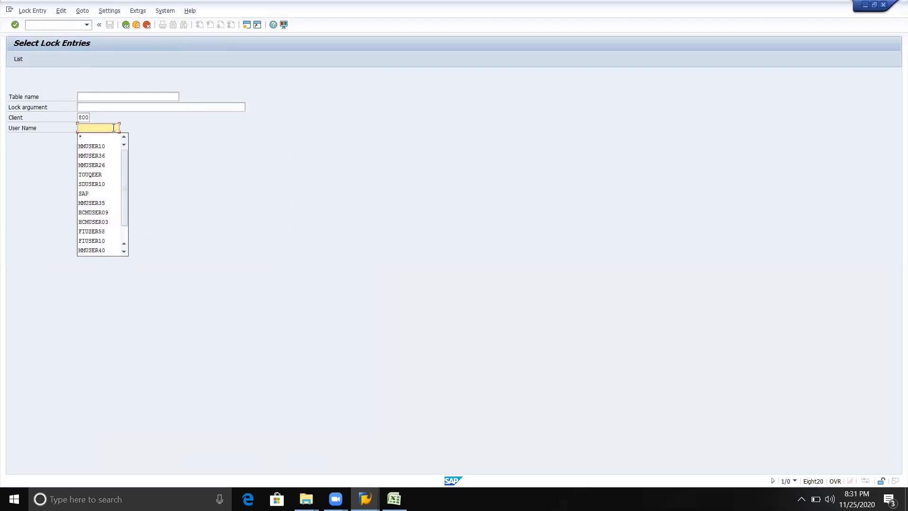
{"action": "type", "text": "*"}
{"action": "key", "text": "Return"}
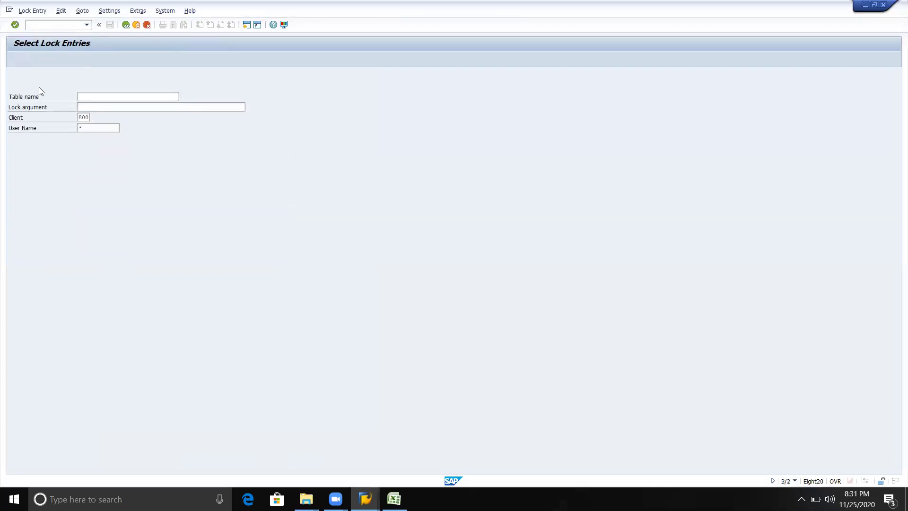
Step: Select and delete all listed lock entries, close the help message and go back to the SAP Easy Access screen
{"action": "left_click", "coordinate": [14, 78]}
{"action": "left_click", "coordinate": [87, 58]}
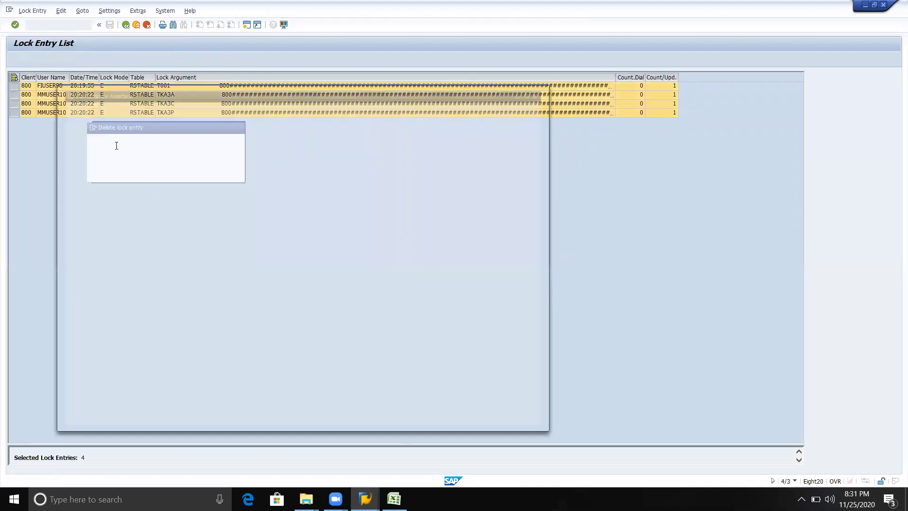
{"action": "left_click", "coordinate": [126, 174]}
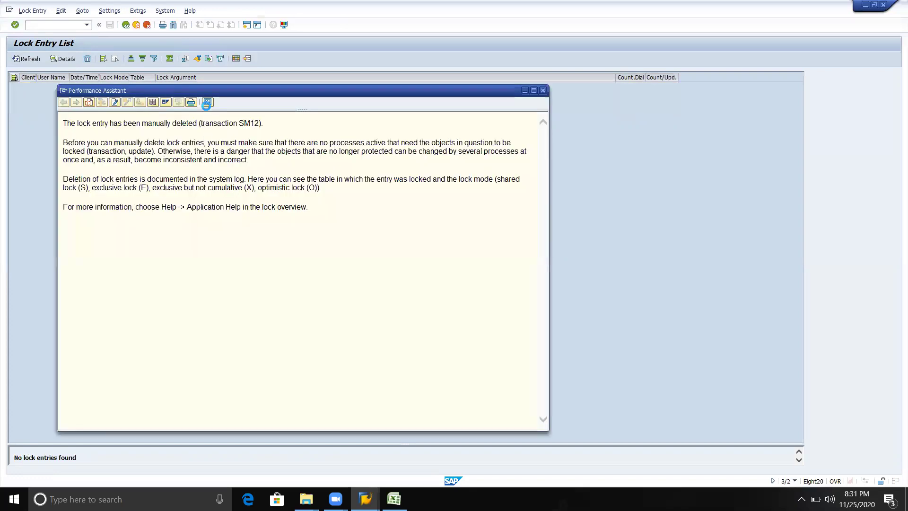
{"action": "left_click", "coordinate": [126, 26]}
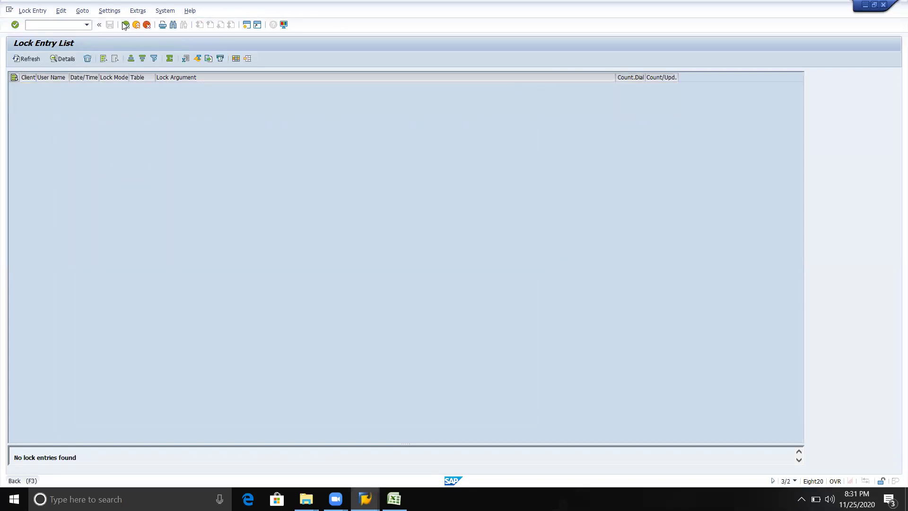
{"action": "left_click", "coordinate": [124, 25]}
{"action": "left_click", "coordinate": [124, 26]}
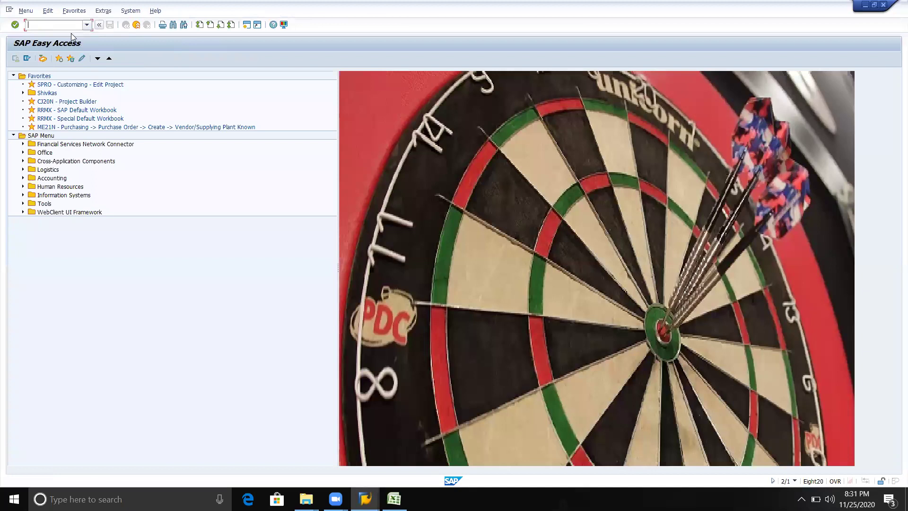
Step: Open controlling area maintenance with transaction OKKP and accept displaying the basic data in read-only mode
{"action": "type", "text": "ok"}
{"action": "key", "text": "Return"}
{"action": "type", "text": "okk"}
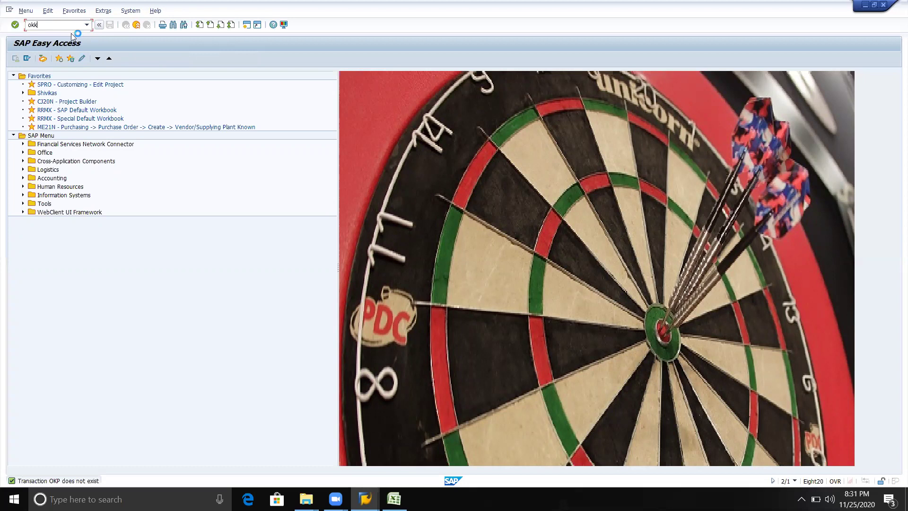
{"action": "key", "text": "Return"}
{"action": "left_click", "coordinate": [81, 245]}
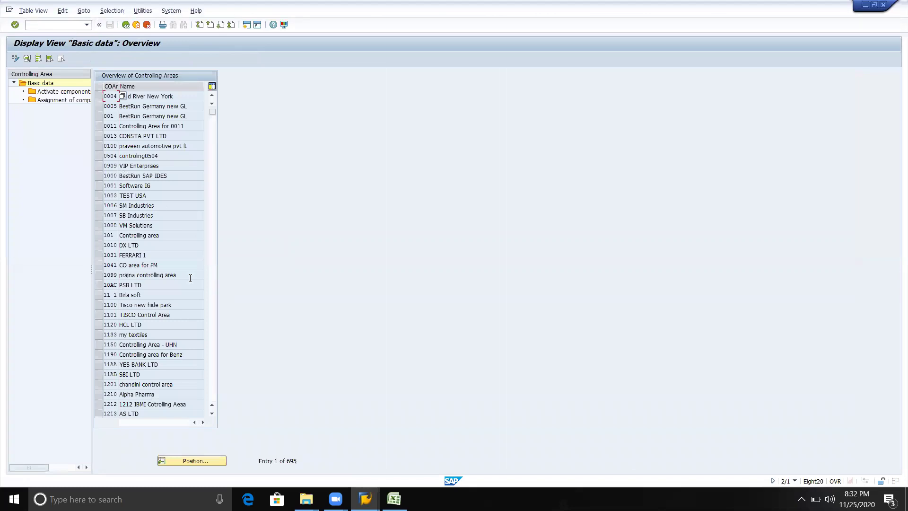
Step: Jump to controlling area min, open its basic data details and check the cost center standard hierarchy
{"action": "left_click", "coordinate": [196, 460]}
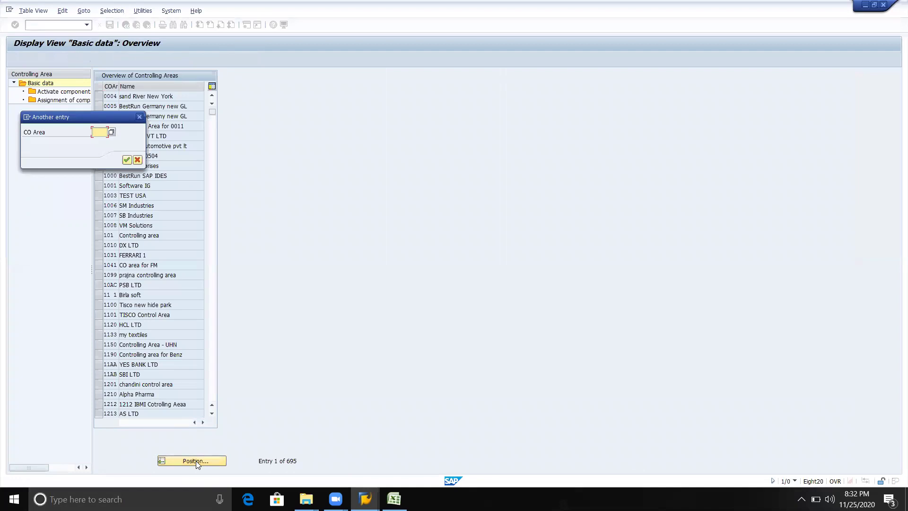
{"action": "type", "text": "1000"}
{"action": "key", "text": "Return"}
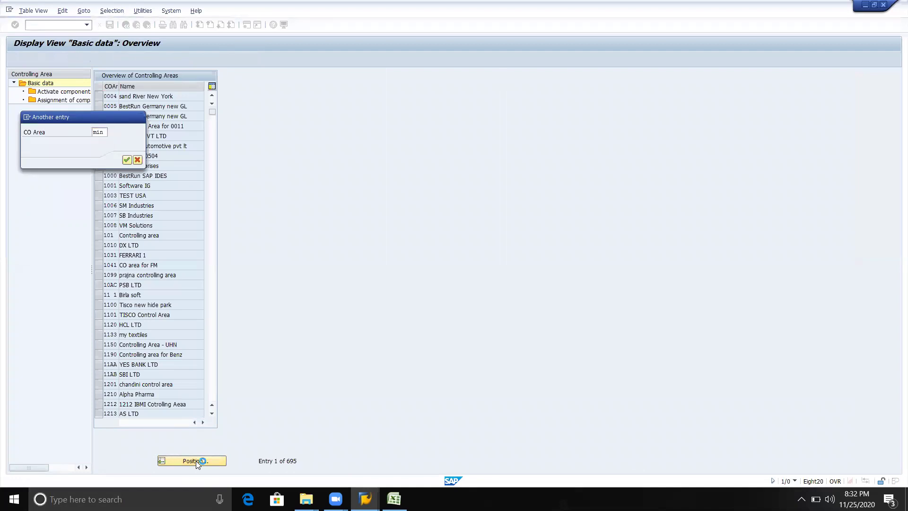
{"action": "left_click", "coordinate": [151, 96]}
{"action": "double_click", "coordinate": [152, 96]}
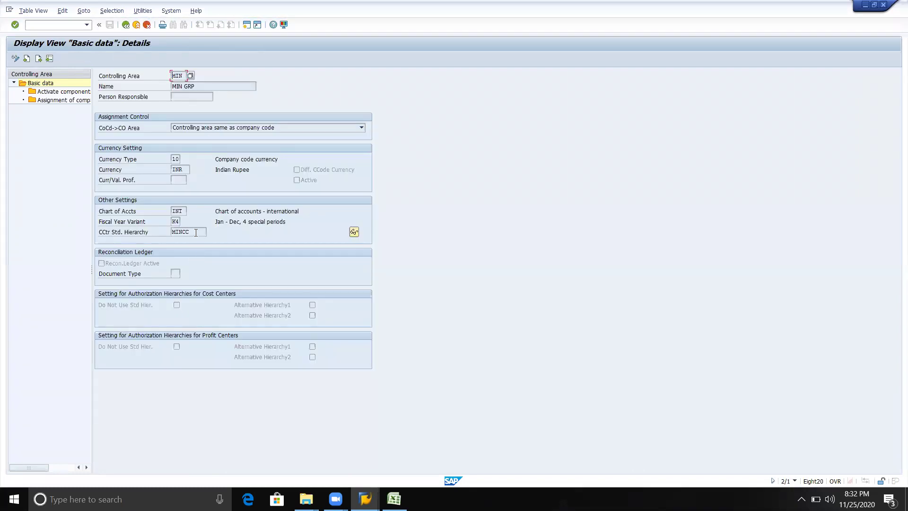
{"action": "left_click", "coordinate": [196, 232]}
Step: Check the cost center of the new default account assignment entry, and return to the controlling area session
{"action": "key", "text": "alt+Tab"}
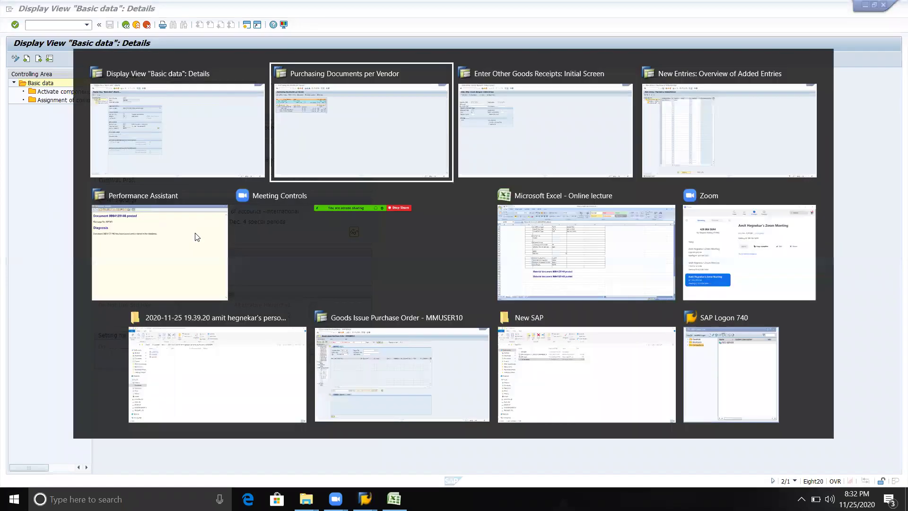
{"action": "key", "text": "Tab"}
{"action": "key", "text": "Tab"}
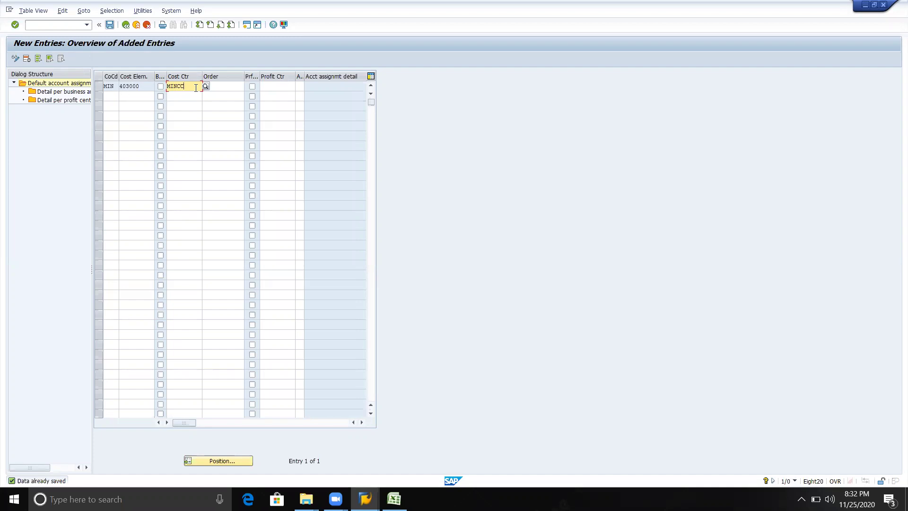
{"action": "key", "text": "Return"}
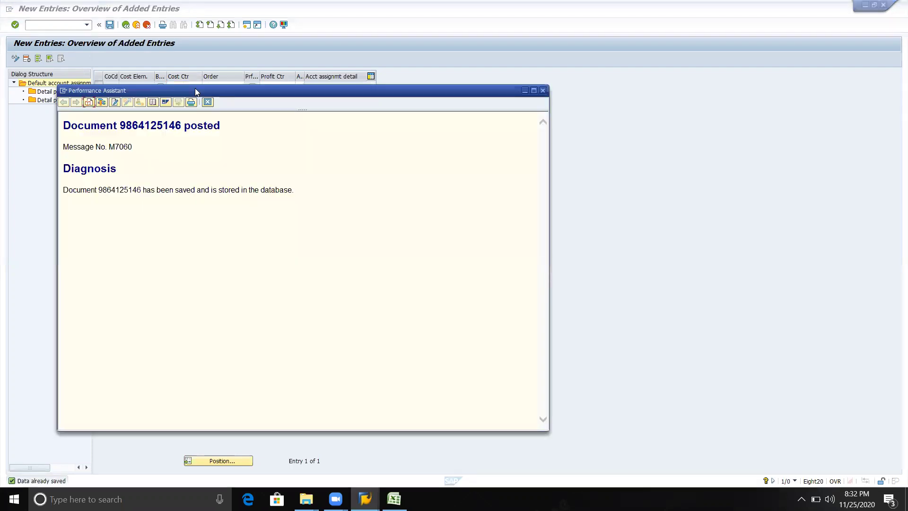
{"action": "key", "text": "alt+Tab"}
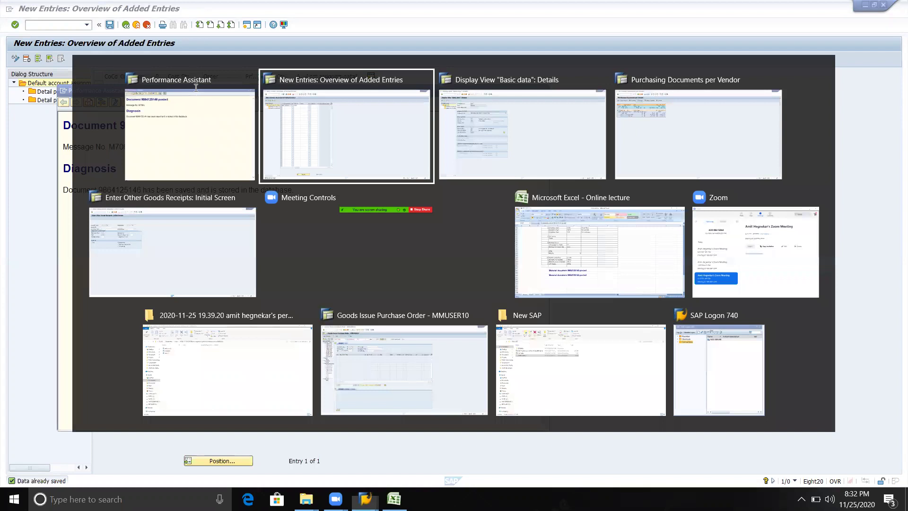
{"action": "key", "text": "alt+Tab"}
Step: Open the cost center creation screen with /nks01 and set the controlling area to MIN
{"action": "left_click", "coordinate": [57, 23]}
{"action": "type", "text": "/nks01"}
{"action": "key", "text": "Return"}
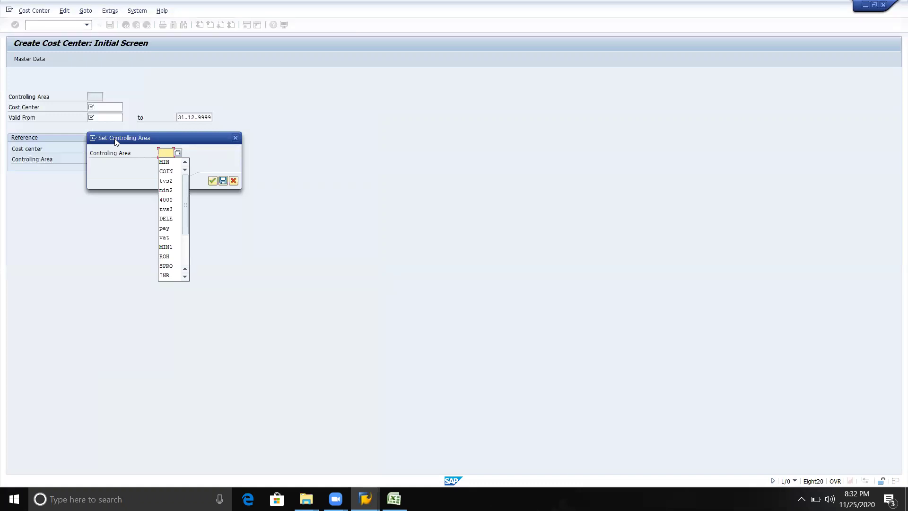
{"action": "key", "text": "Down"}
{"action": "key", "text": "Return"}
{"action": "key", "text": "Return"}
Step: Switch from creating to changing cost centers, open cost center MINCC and save it without a profit center
{"action": "left_click", "coordinate": [30, 11]}
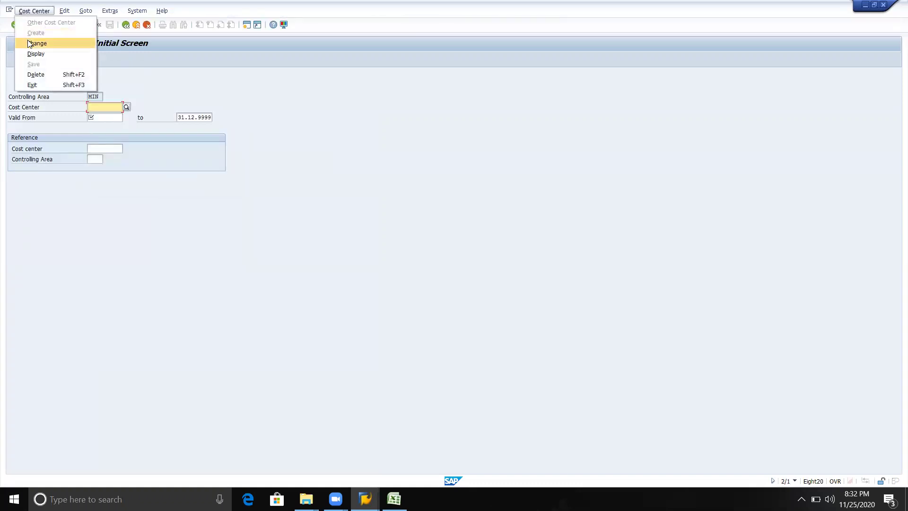
{"action": "left_click", "coordinate": [29, 43]}
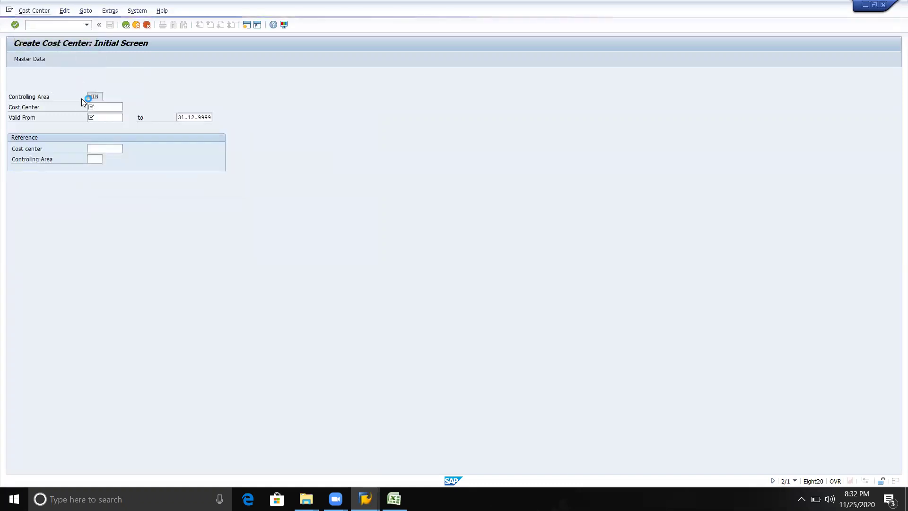
{"action": "left_click", "coordinate": [102, 110]}
{"action": "key", "text": "Down"}
{"action": "key", "text": "Return"}
{"action": "key", "text": "Return"}
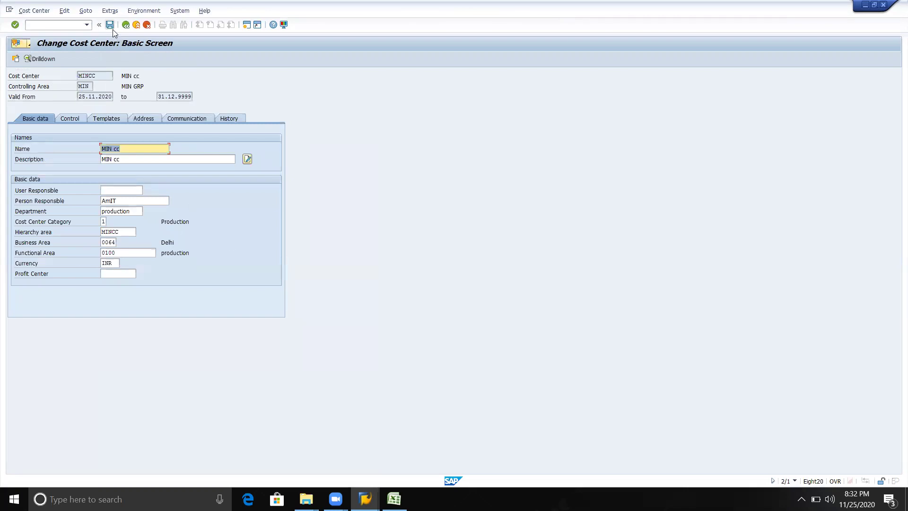
{"action": "left_click", "coordinate": [113, 29]}
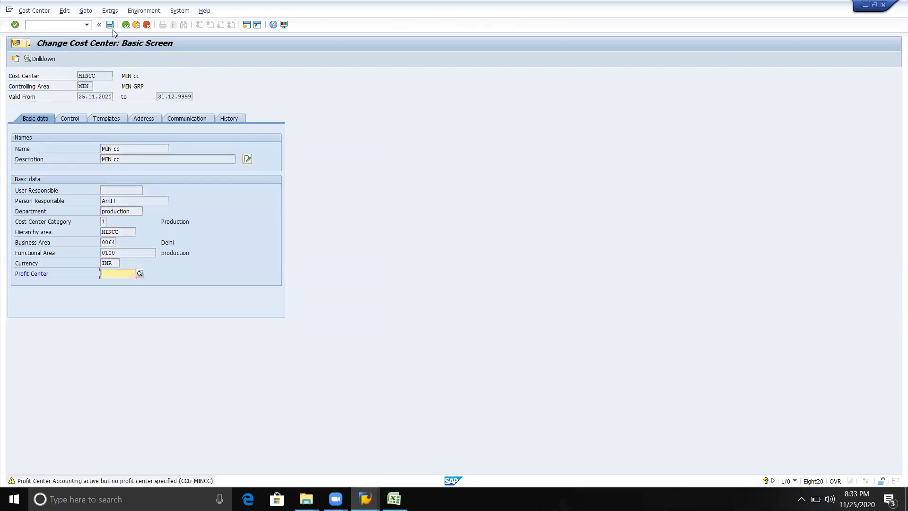
{"action": "left_click", "coordinate": [113, 30]}
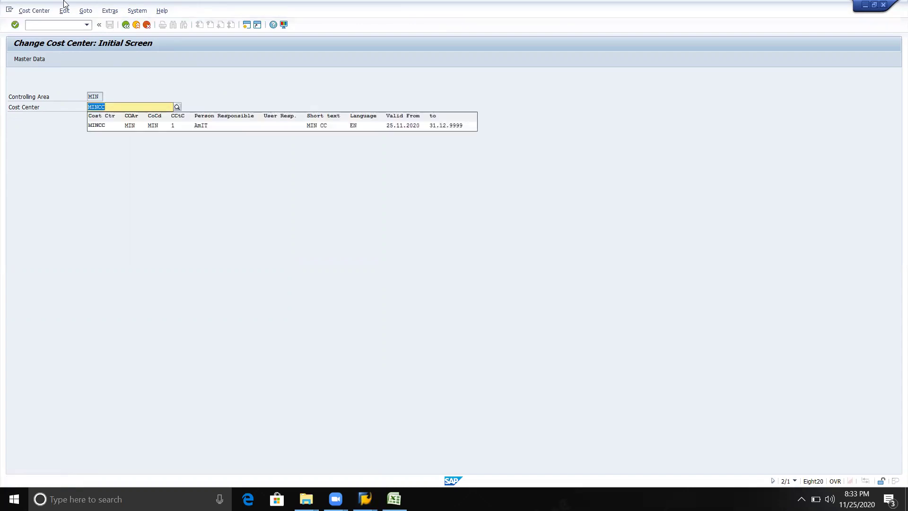
Step: Switch back to the session with the goods receipt initial screen
{"action": "key", "text": "alt+Tab"}
{"action": "key", "text": "alt+Down"}
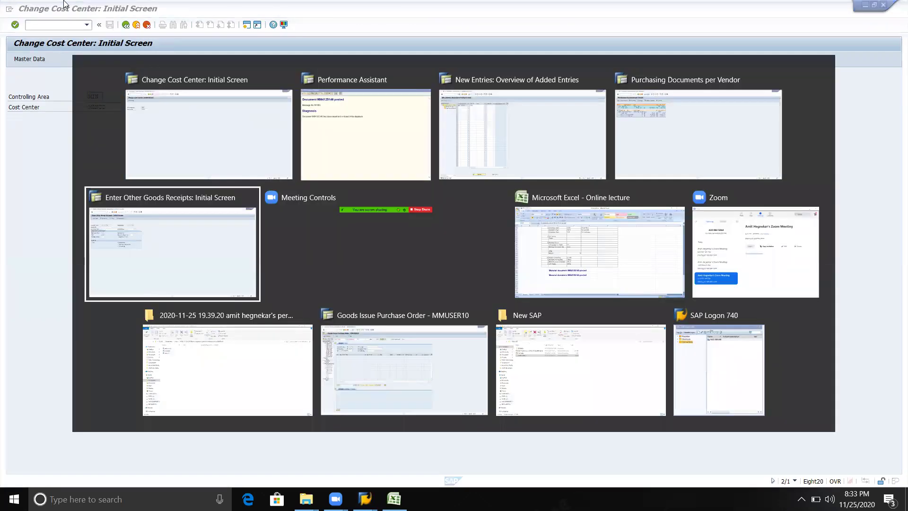
{"action": "key", "text": "Return"}
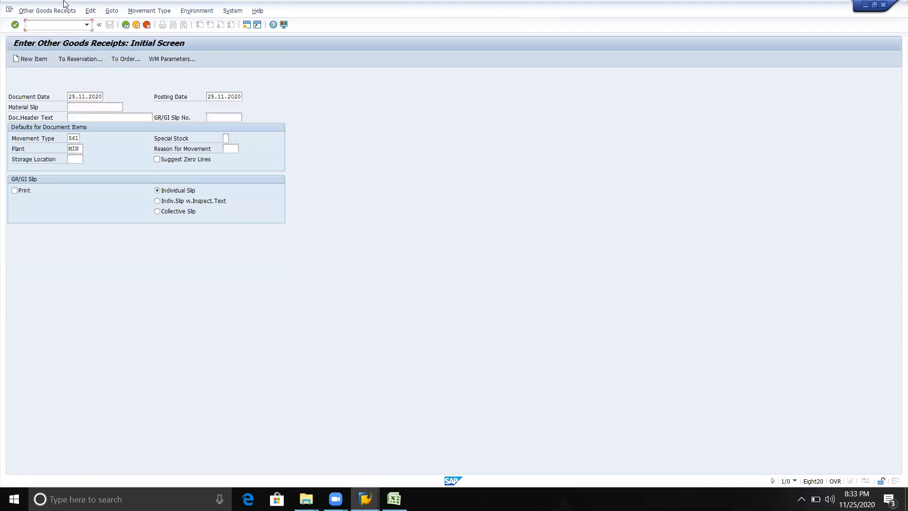
Step: Switch to the Online lecture workbook in Excel and view the notes on the posted material documents
{"action": "key", "text": "alt+Tab"}
{"action": "key", "text": "alt+Tab"}
{"action": "key", "text": "alt+Tab"}
{"action": "key", "text": "alt+Tab"}
{"action": "key", "text": "alt+Tab"}
{"action": "key", "text": "alt+Tab"}
{"action": "key", "text": "alt+Tab"}
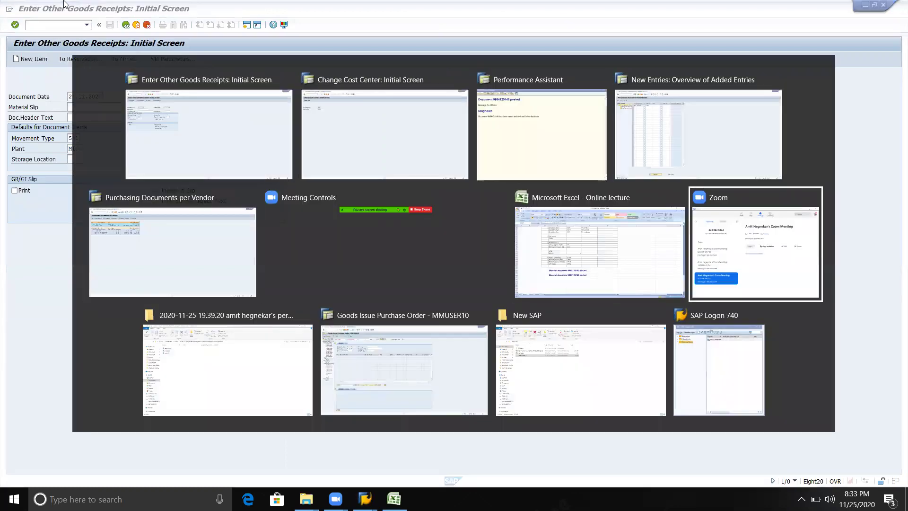
{"action": "key", "text": "alt+Tab"}
{"action": "key", "text": "alt+Tab"}
{"action": "key", "text": "Down"}
{"action": "key", "text": "Return"}
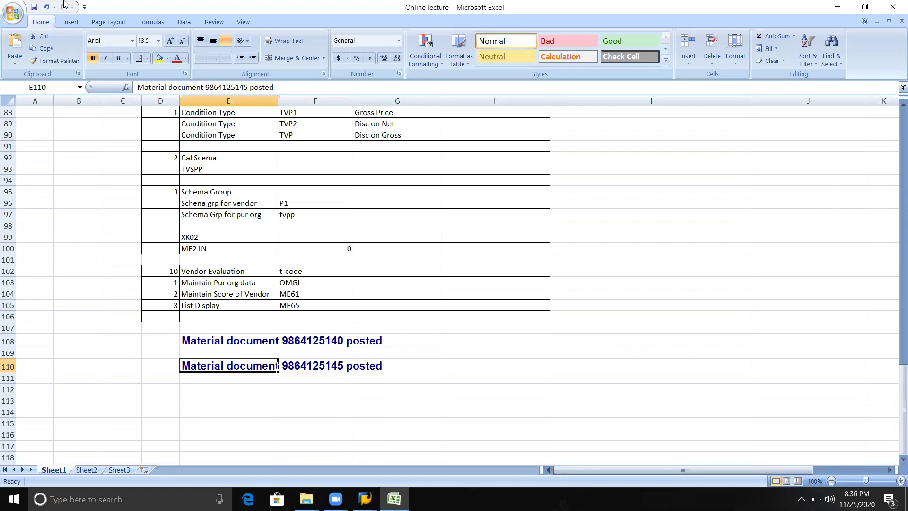
Step: Return to the SAP cost center change session and open cost center MINCC
{"action": "key", "text": "alt+Tab"}
{"action": "key", "text": "alt+Tab"}
{"action": "key", "text": "alt+Tab"}
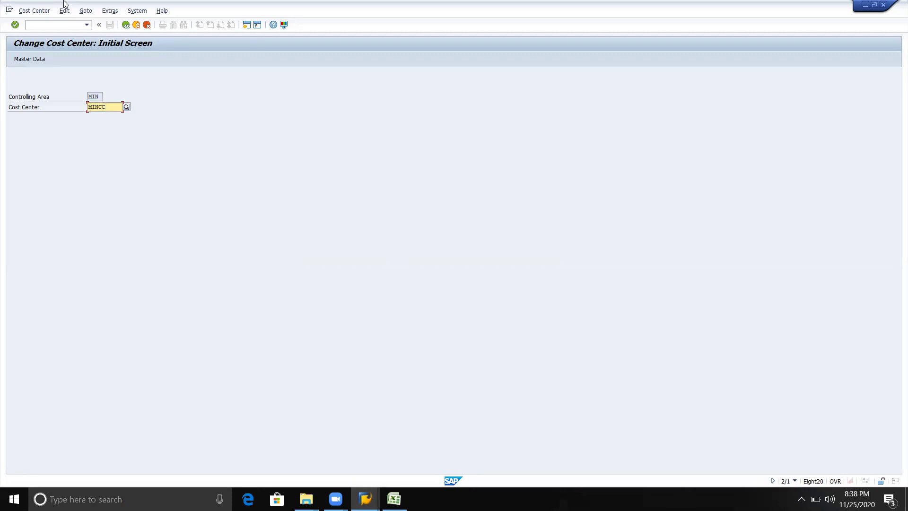
{"action": "key", "text": "Return"}
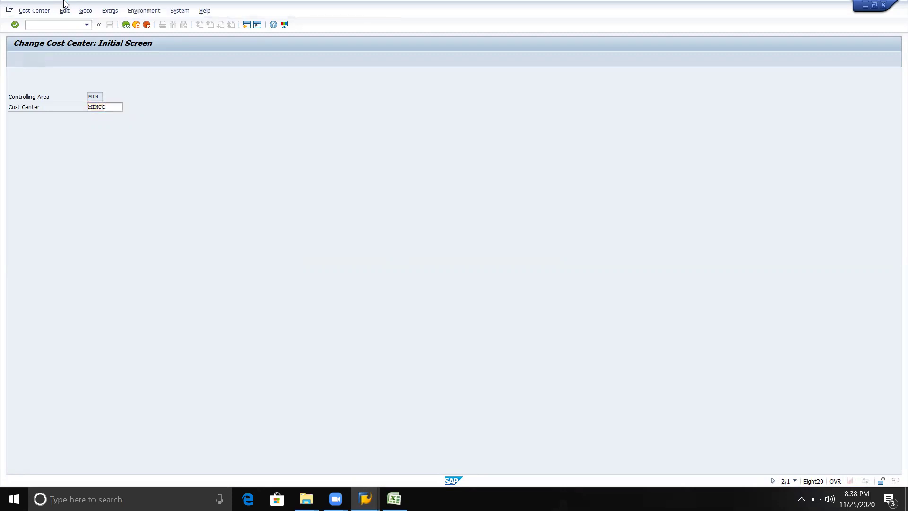